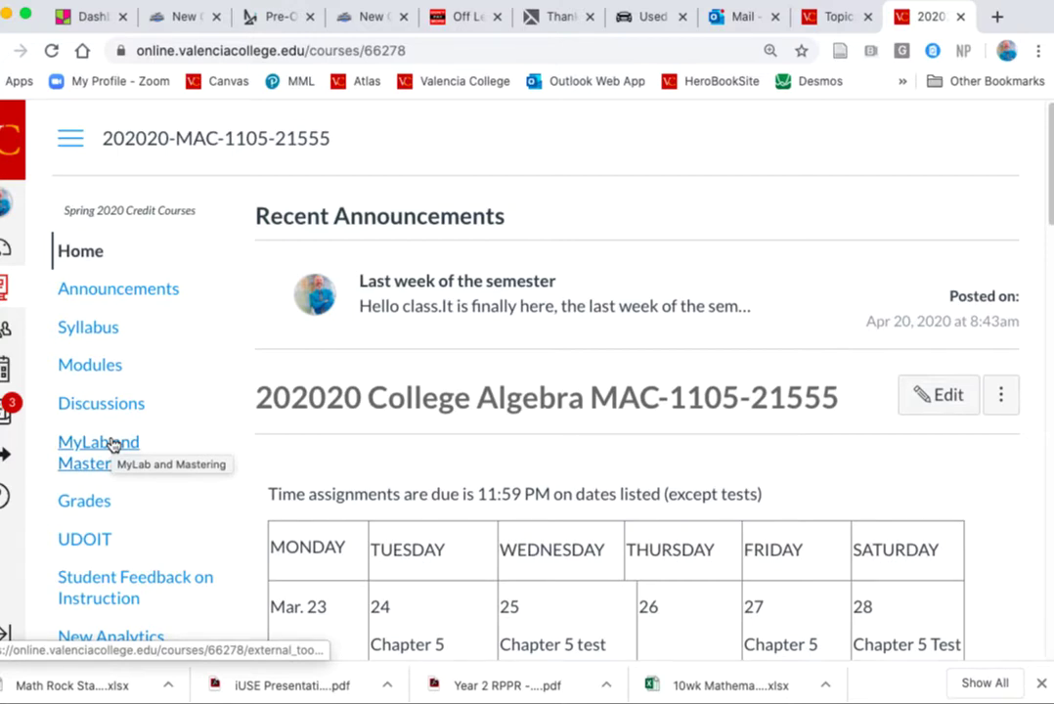
Step: Open the College Algebra course's Modules page from the course navigation
click(78, 367)
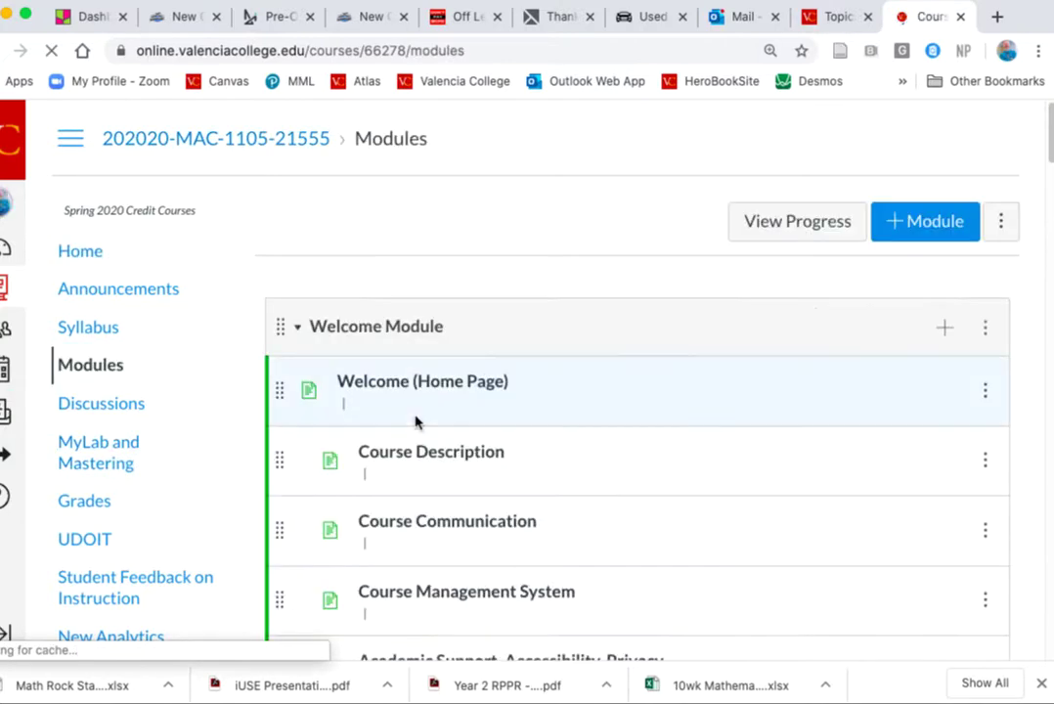
Step: Collapse Welcome Module and expand Chapter 3 Module to reveal its section pages
click(293, 329)
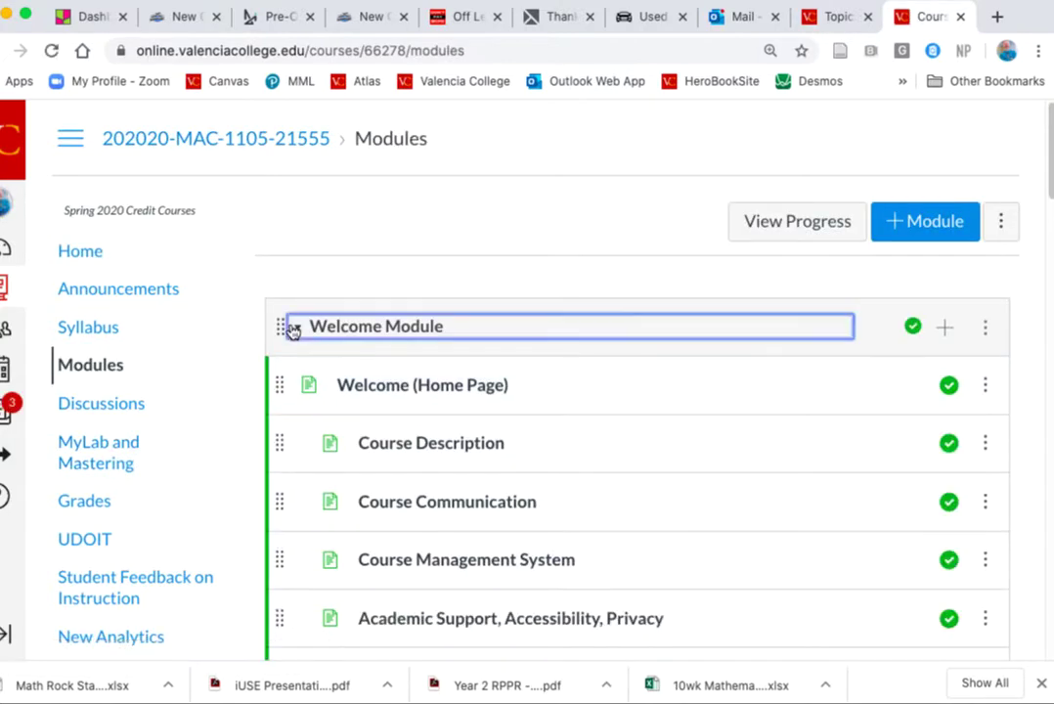
scroll(318, 427, down, 3)
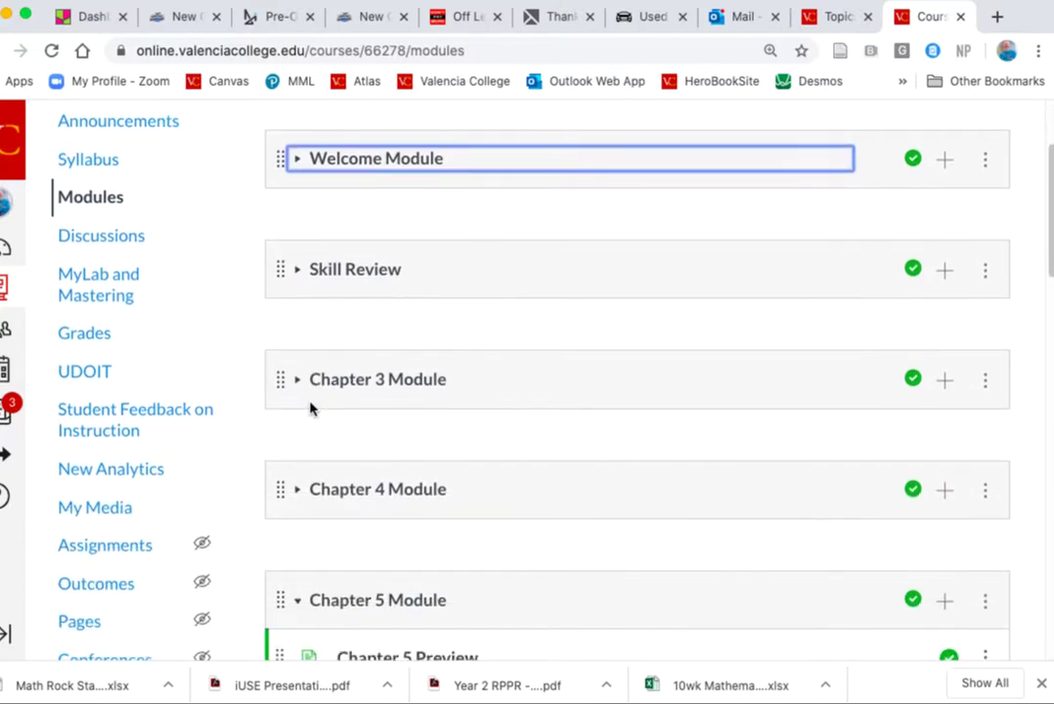
click(298, 382)
scroll(501, 440, down, 2)
scroll(501, 440, down, 1)
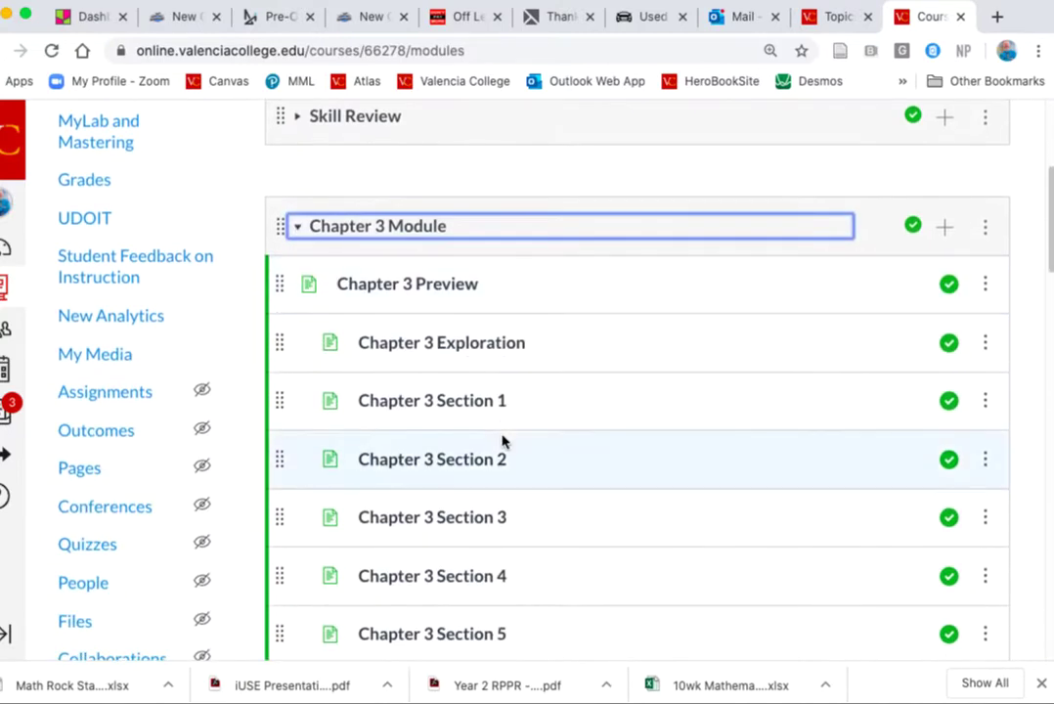
Step: Open the Chapter 3 Section 1 page and scroll down to its Graded Assignment(s)
click(406, 412)
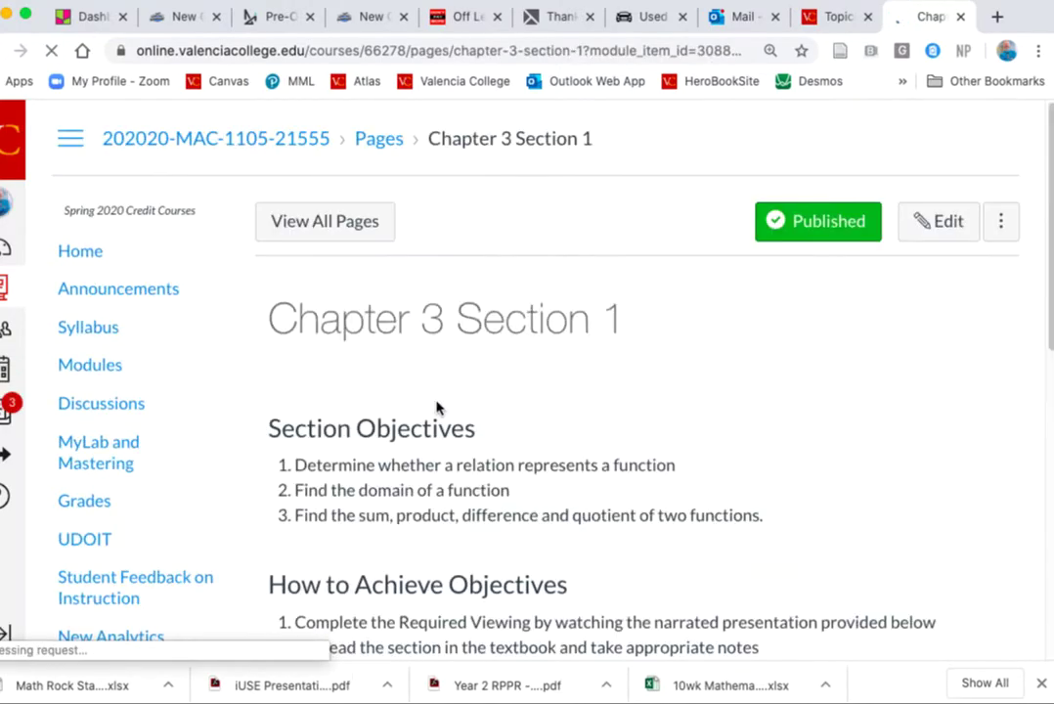
scroll(600, 438, down, 3)
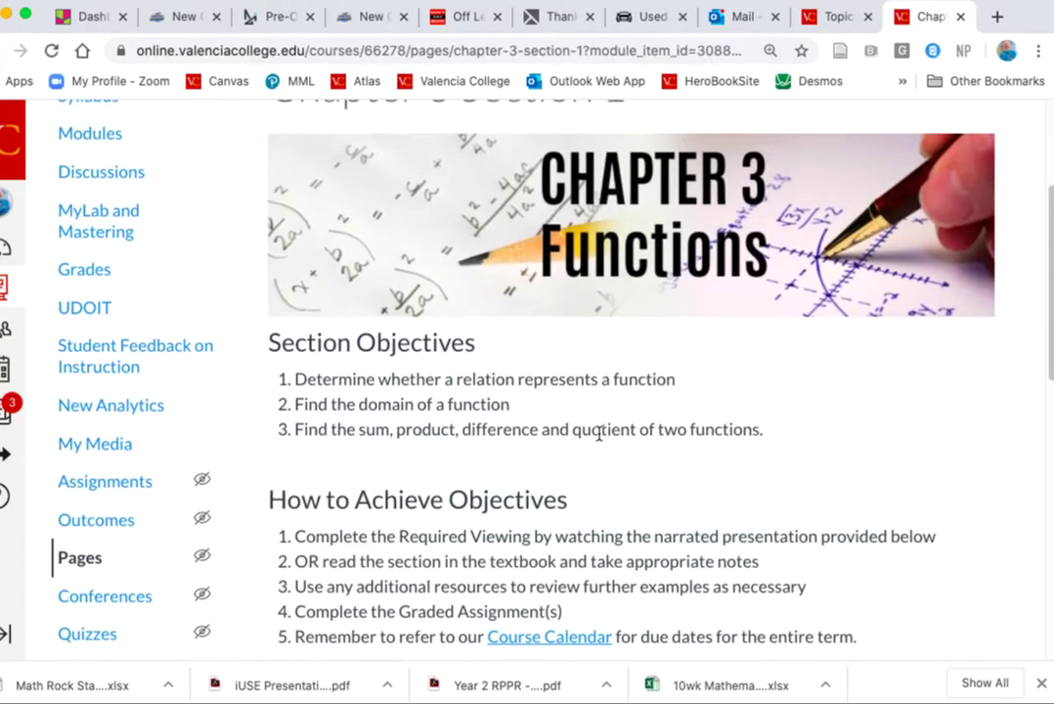
scroll(600, 438, down, 1)
scroll(599, 436, down, 1)
scroll(599, 438, down, 2)
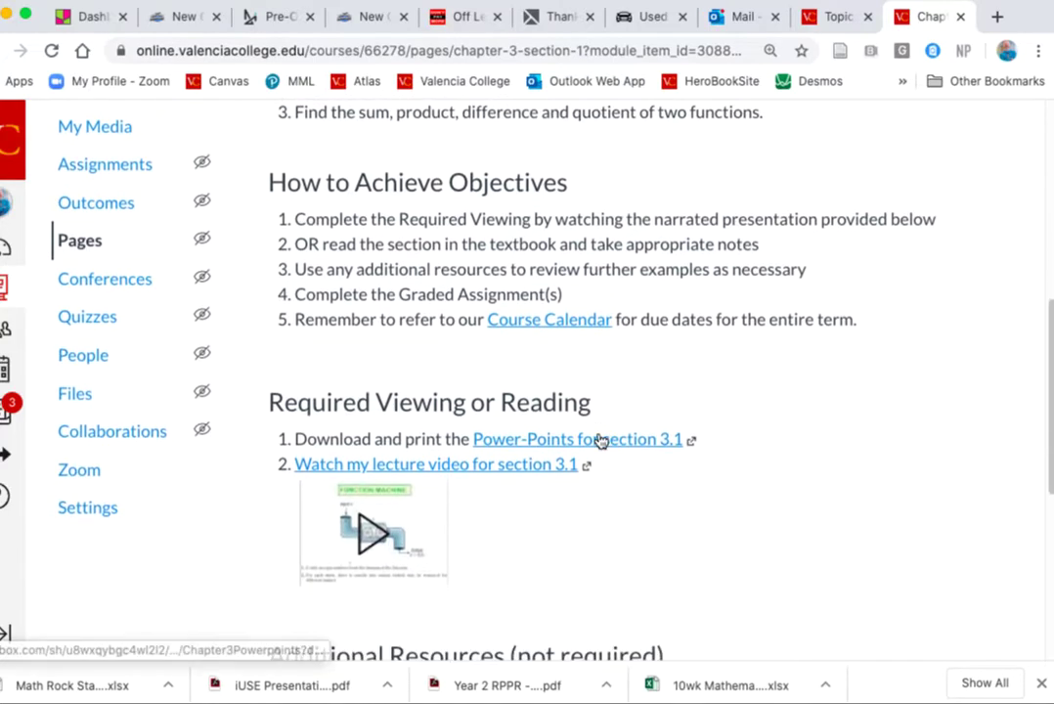
scroll(602, 440, down, 1)
scroll(673, 353, down, 1)
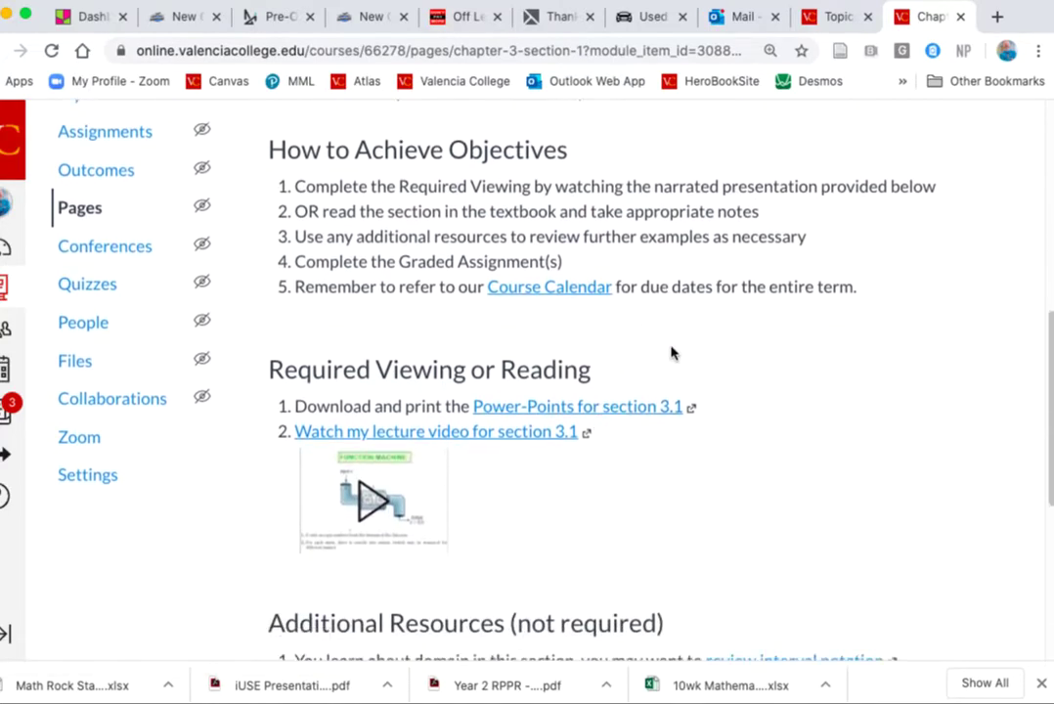
scroll(673, 353, down, 2)
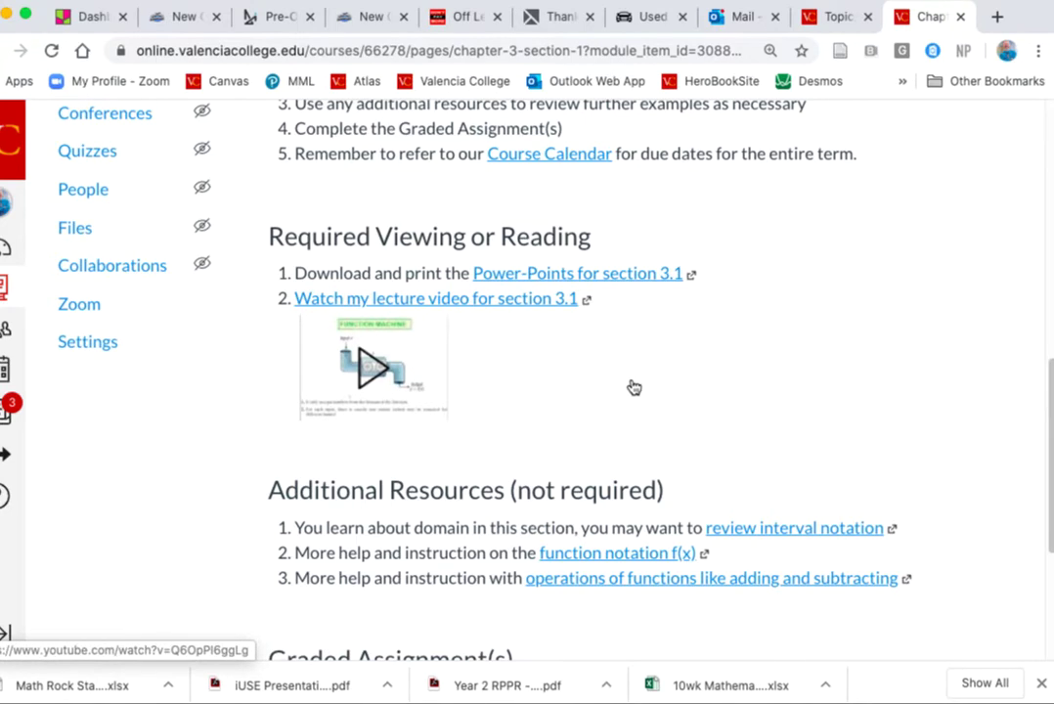
scroll(634, 389, down, 2)
scroll(631, 388, down, 1)
scroll(631, 386, down, 2)
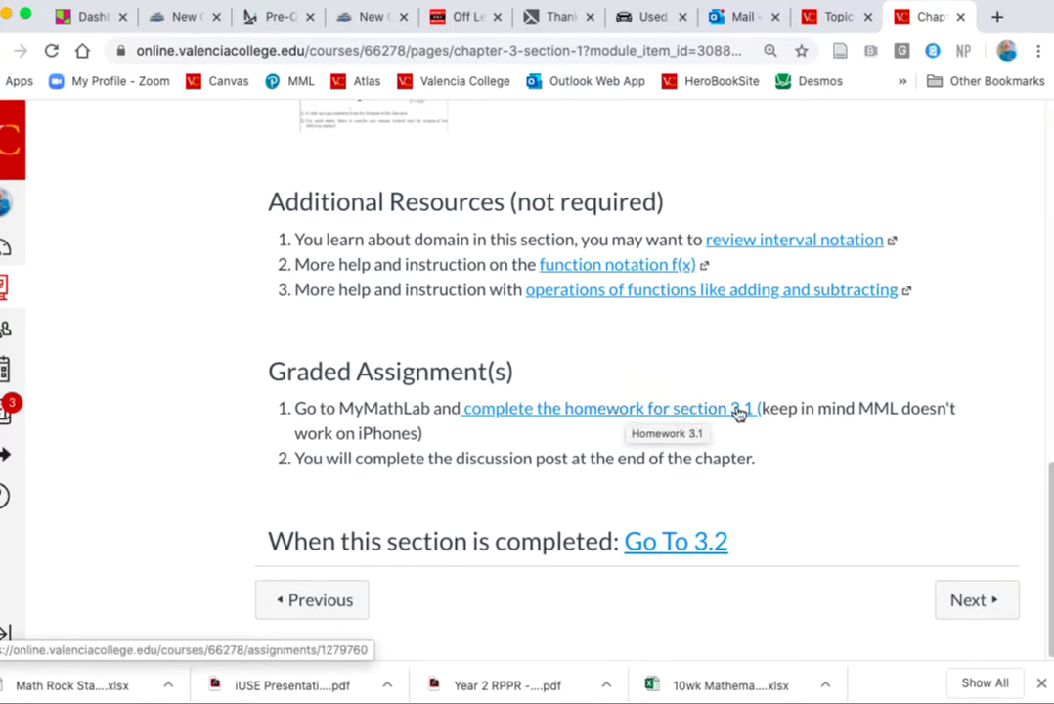
Step: Scroll back up to the top of the Chapter 3 Section 1 page
scroll(755, 424, up, 1)
scroll(755, 423, up, 10)
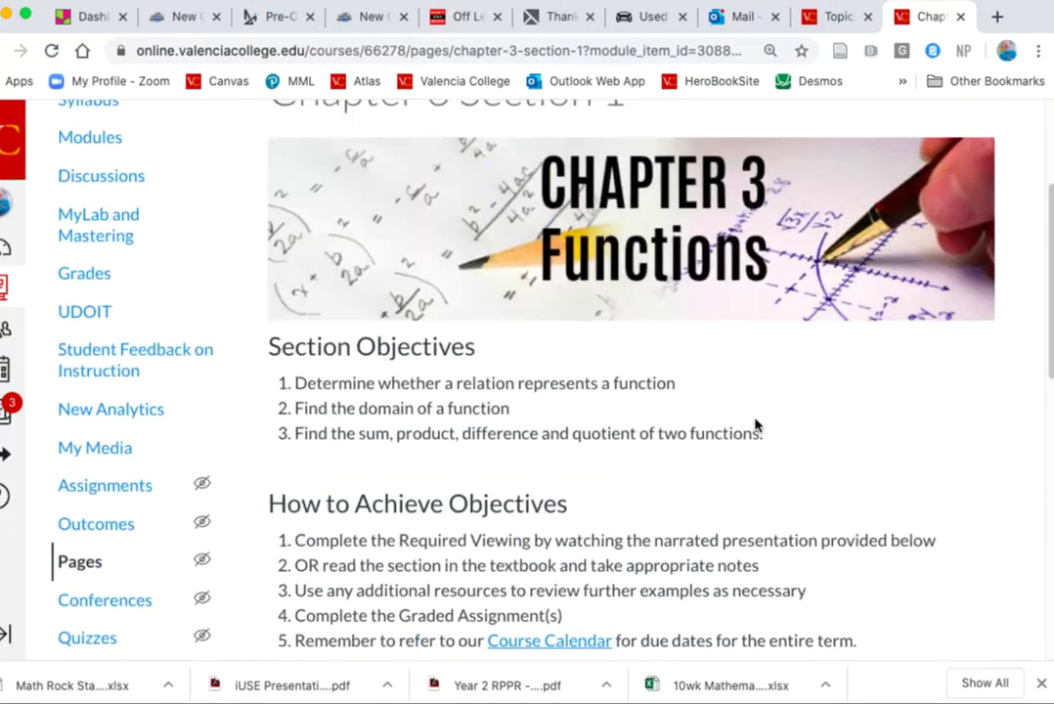
scroll(755, 423, up, 2)
scroll(755, 423, up, 1)
Step: Edit Chapter 3 Section 1 with the cursor after the second Graded Assignment(s) item
click(931, 231)
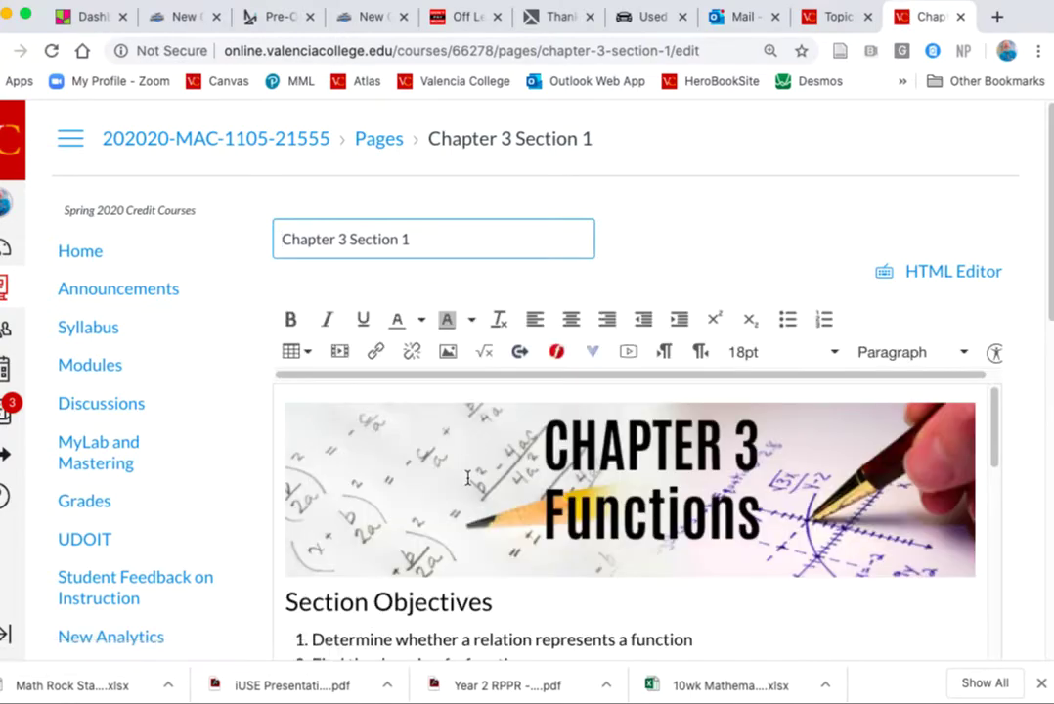
scroll(467, 450, down, 5)
scroll(470, 474, down, 5)
scroll(229, 425, down, 3)
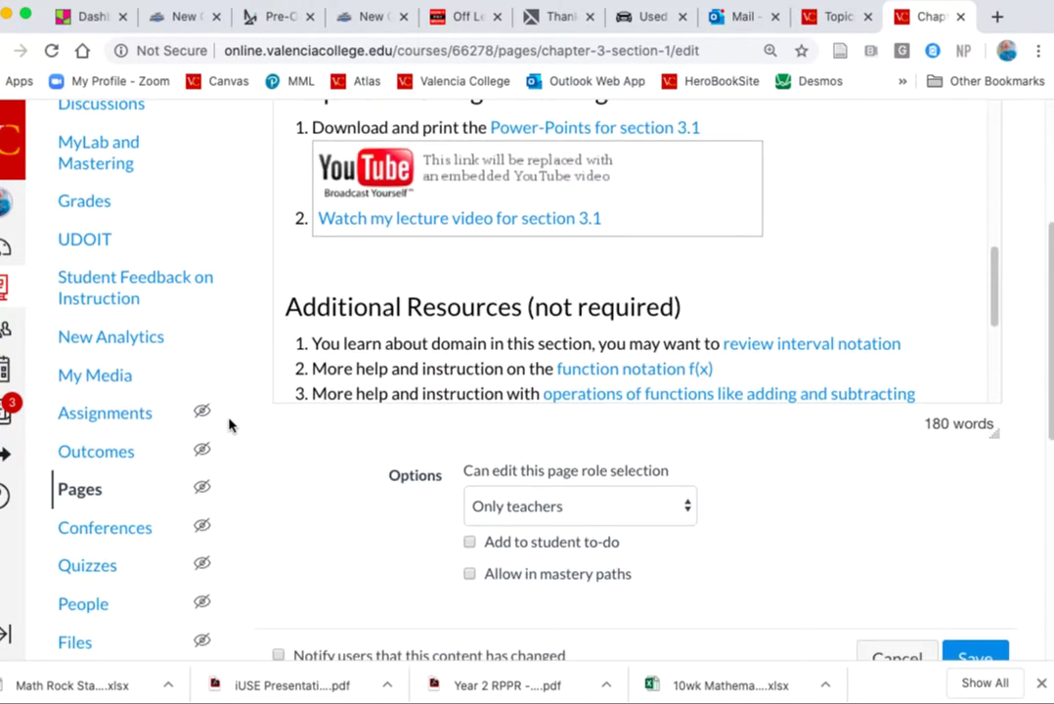
scroll(537, 388, down, 3)
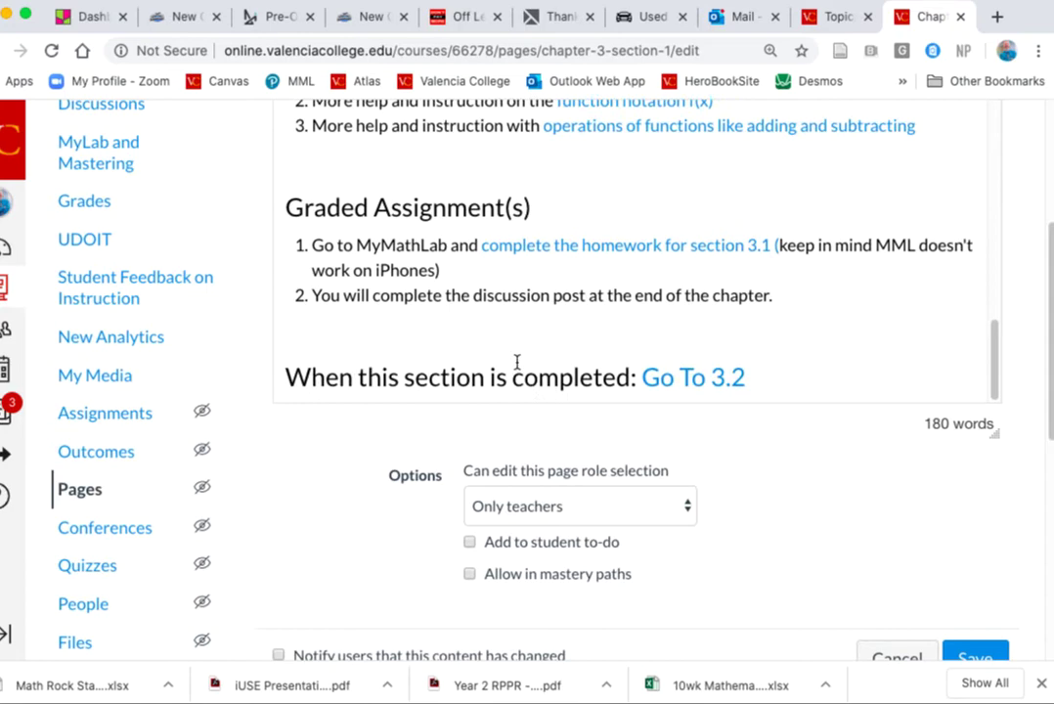
click(802, 297)
text(Link link link)
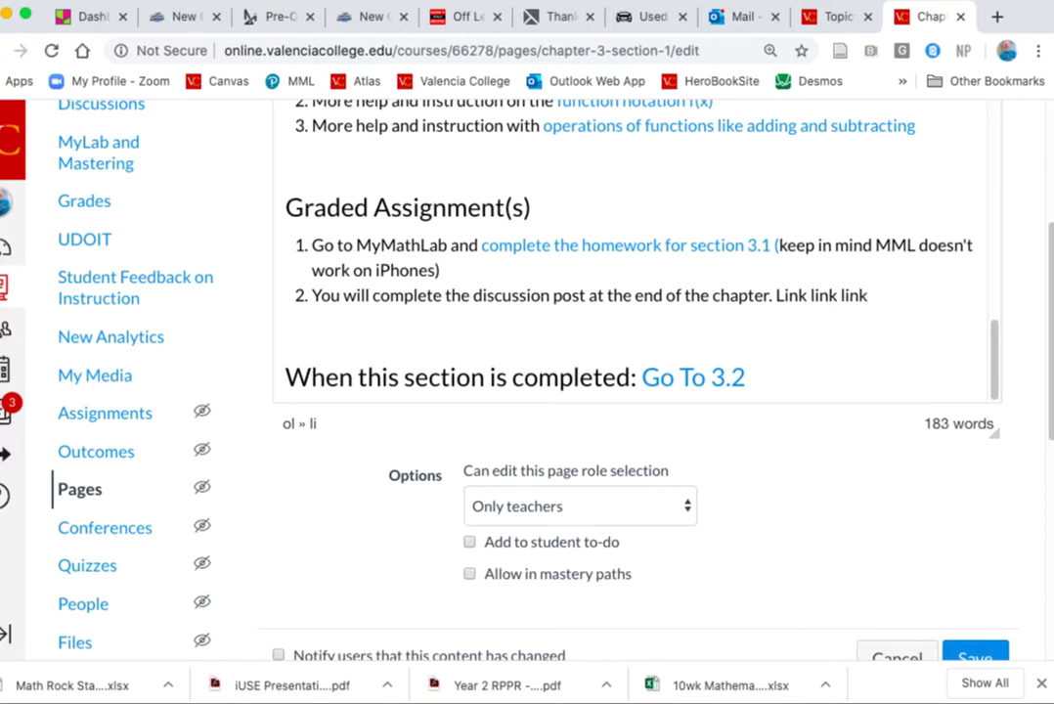
Step: Select the 'Link link link' placeholder text in the page editor
key(shift+Left)
key(shift+Left)
key(shift+Left)
key(shift+Left)
key(shift+Left)
key(shift+Left)
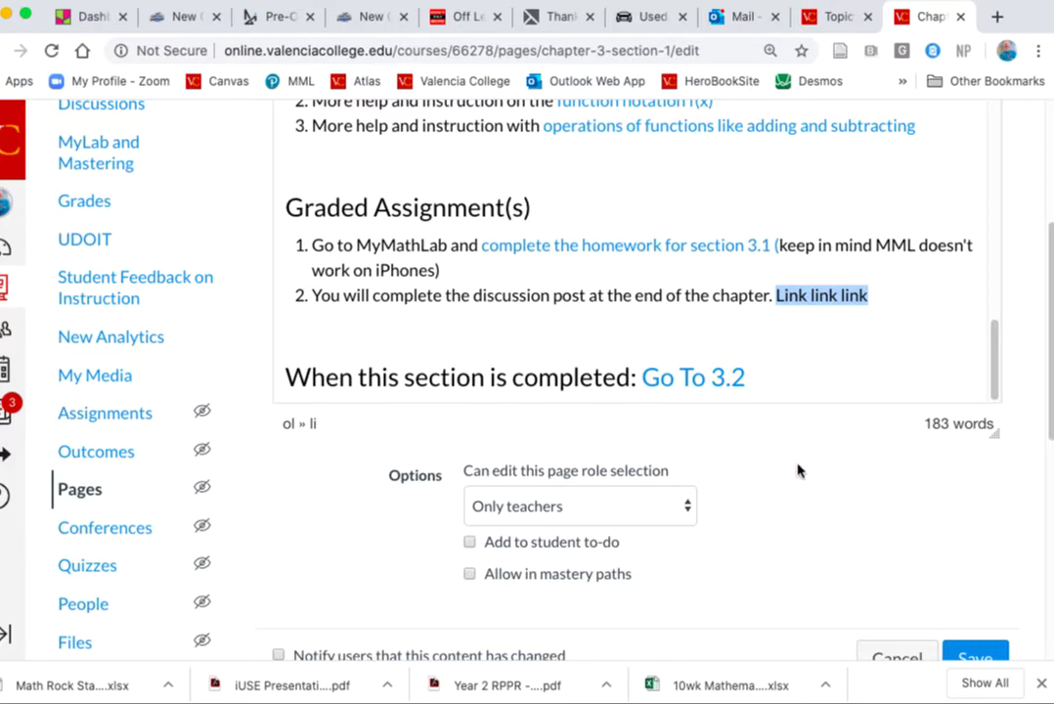
scroll(819, 459, down, 5)
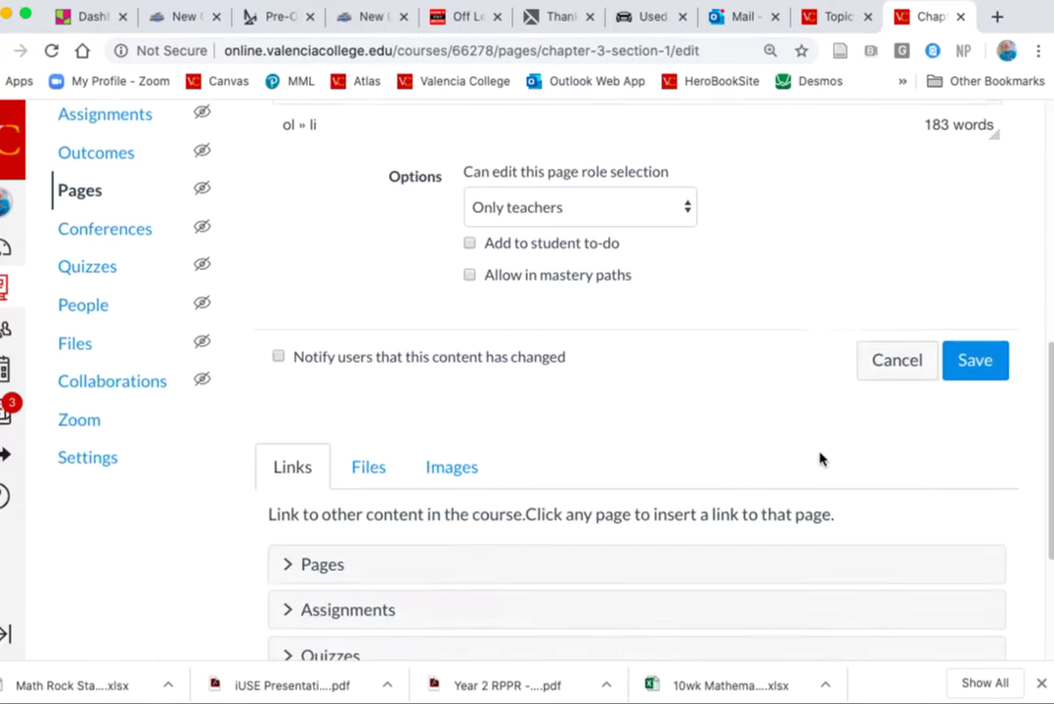
scroll(821, 548, down, 3)
scroll(524, 469, up, 3)
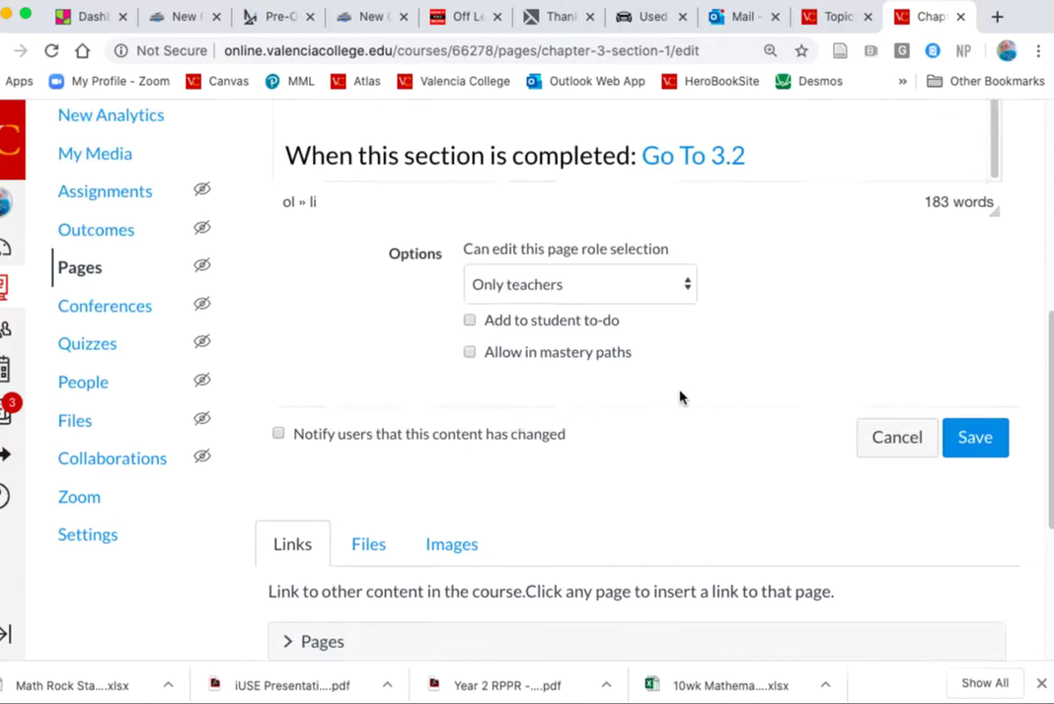
scroll(683, 395, up, 8)
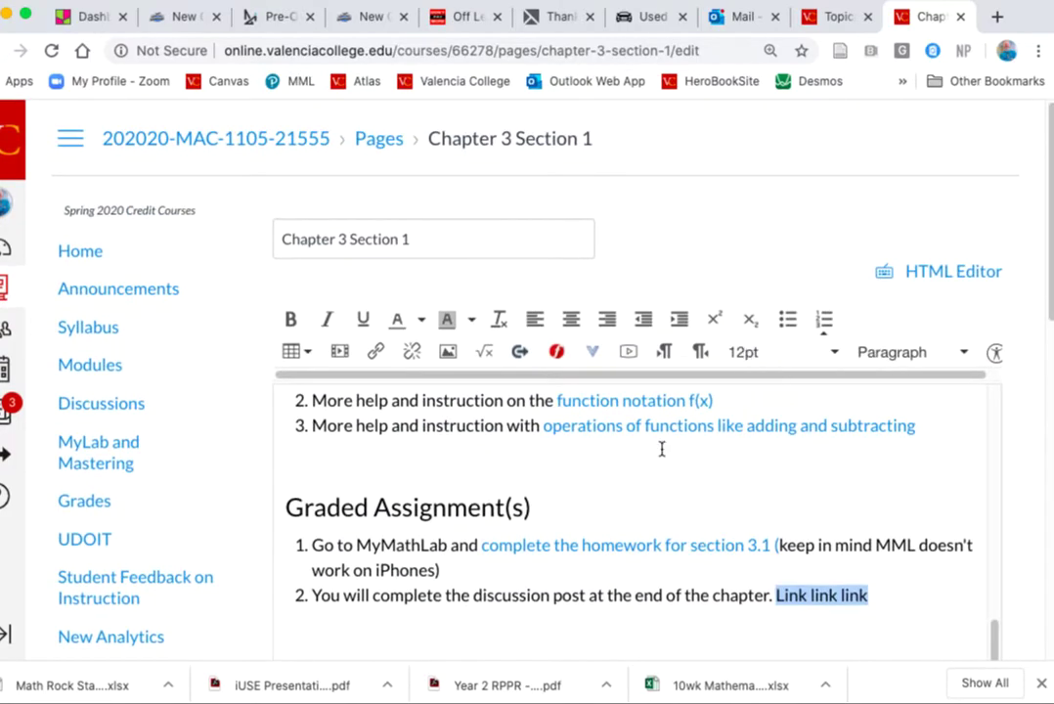
scroll(661, 463, down, 2)
scroll(663, 489, down, 3)
scroll(662, 503, down, 2)
scroll(661, 502, down, 4)
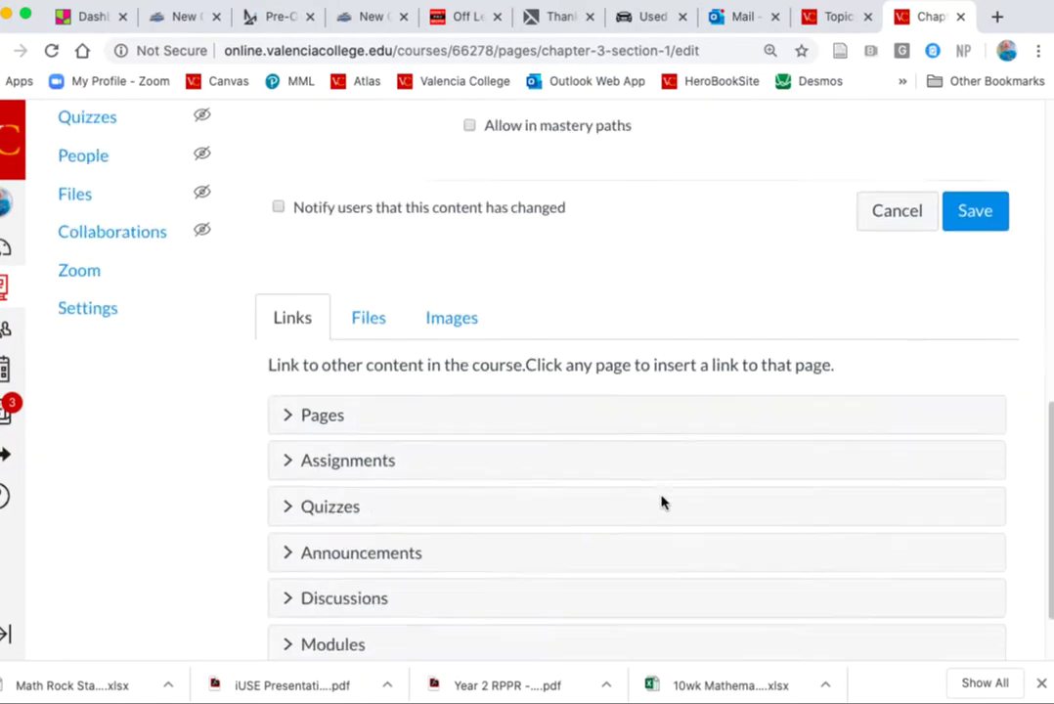
scroll(662, 502, down, 2)
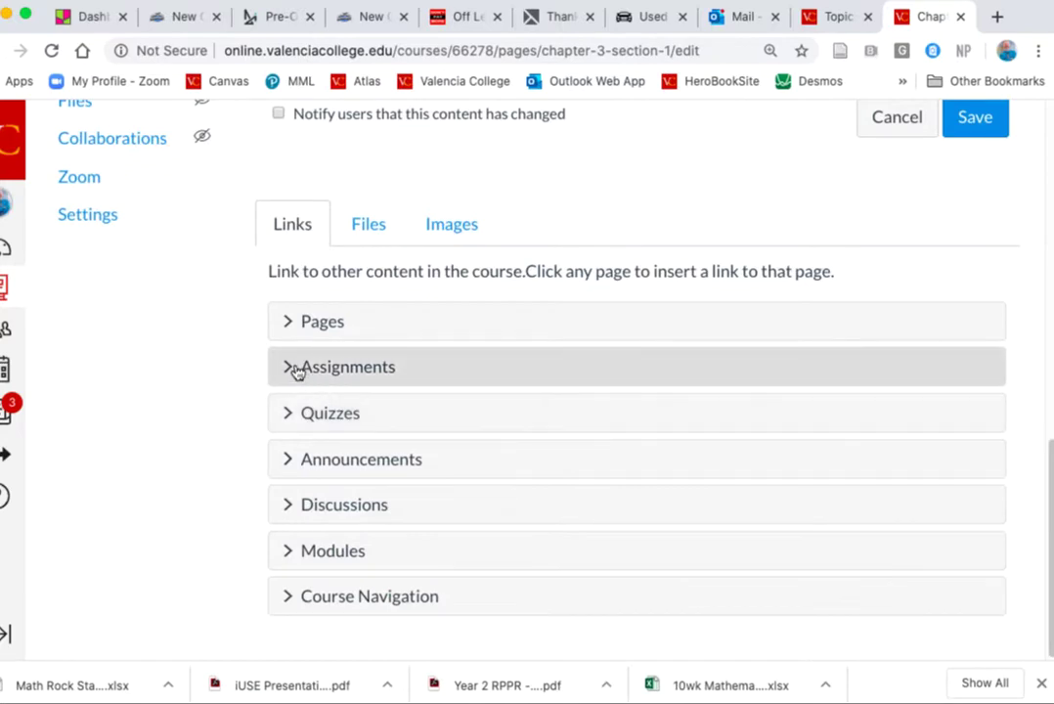
Step: Link the selected text to the Homework 3.3 course assignment
click(289, 371)
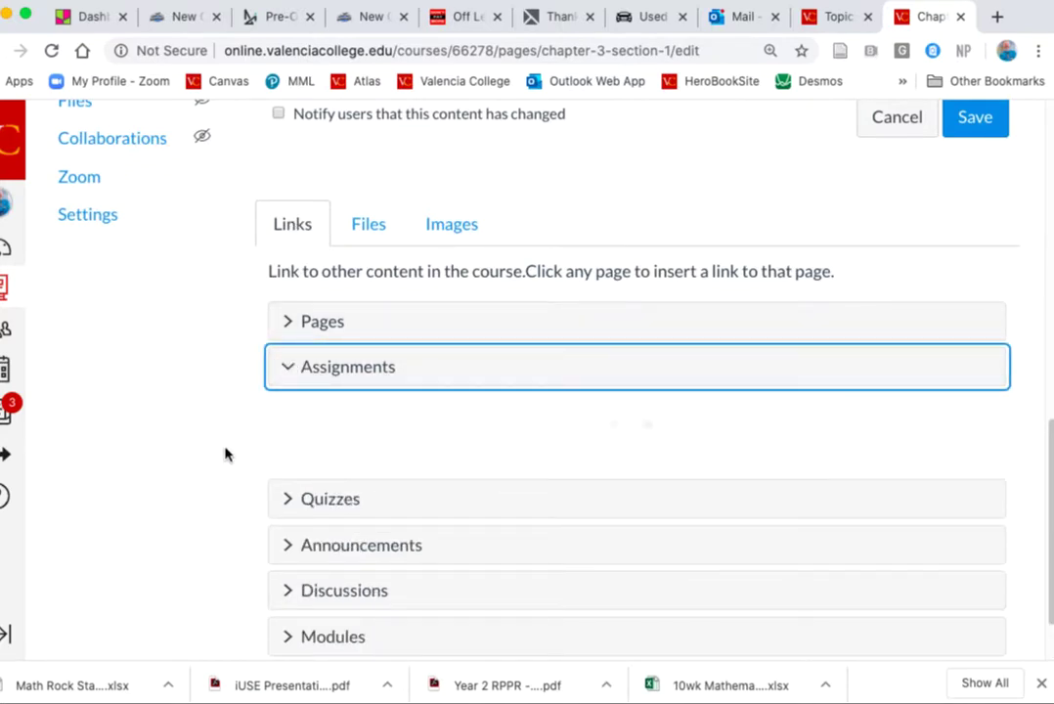
scroll(259, 491, down, 3)
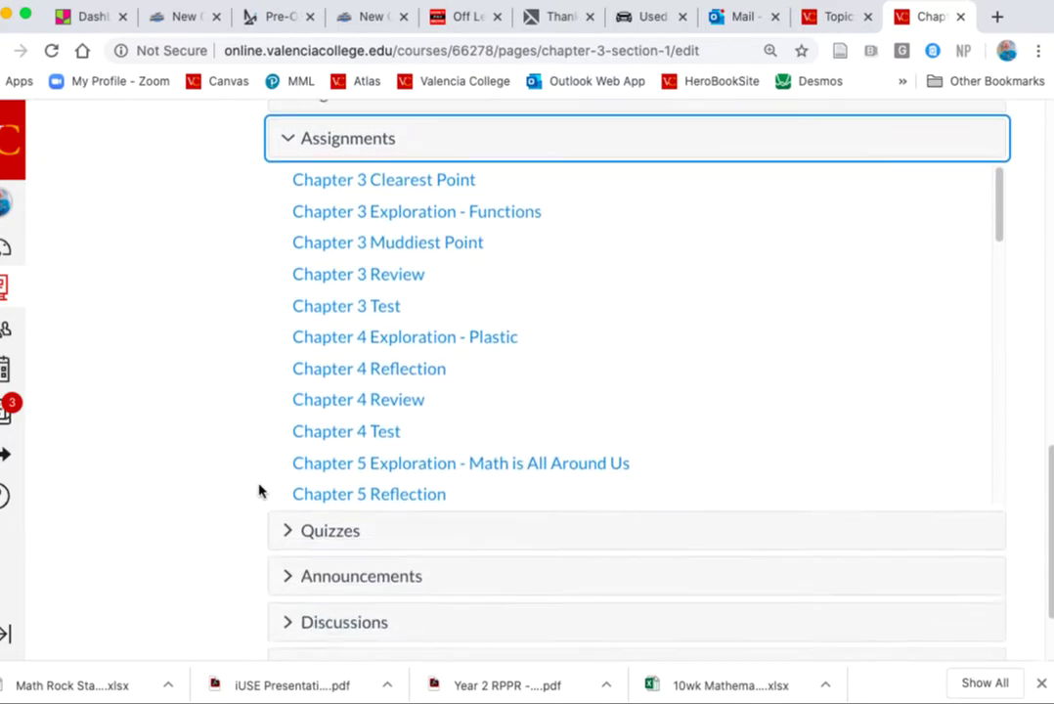
scroll(238, 423, down, 1)
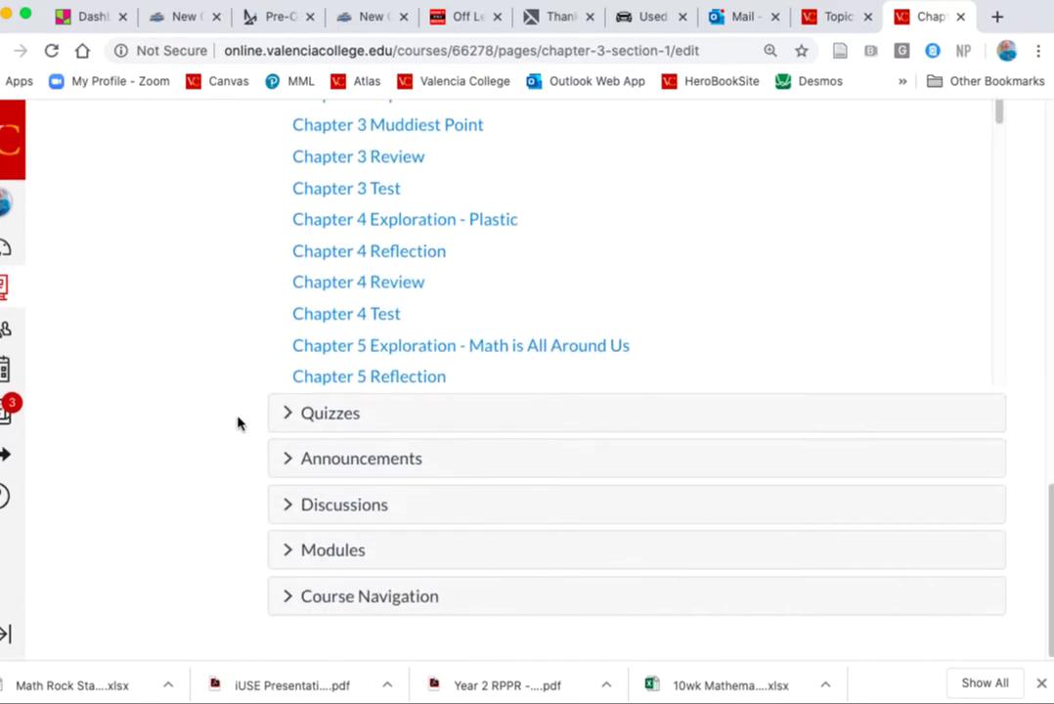
scroll(238, 424, up, 2)
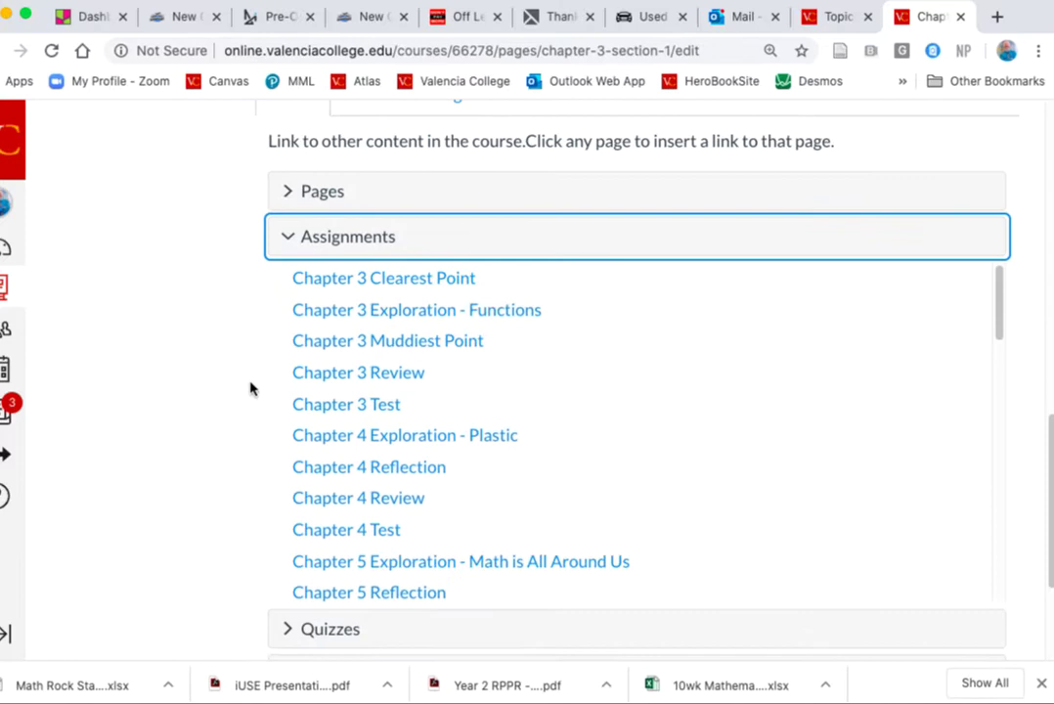
scroll(464, 414, down, 3)
scroll(464, 415, down, 3)
scroll(463, 415, down, 3)
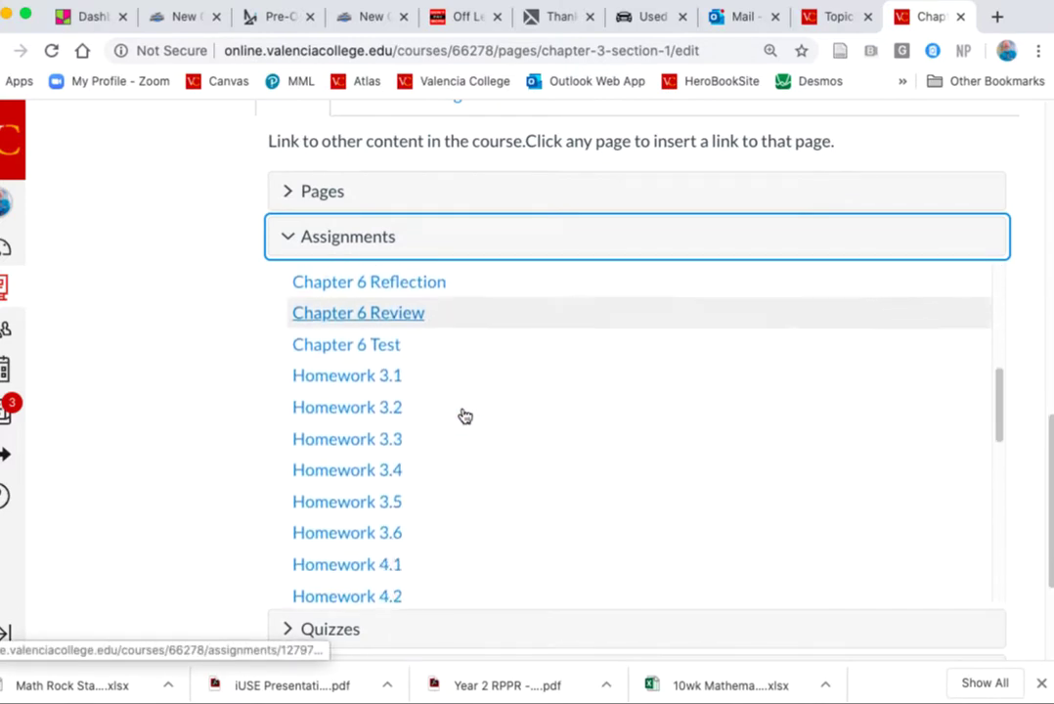
scroll(466, 417, down, 1)
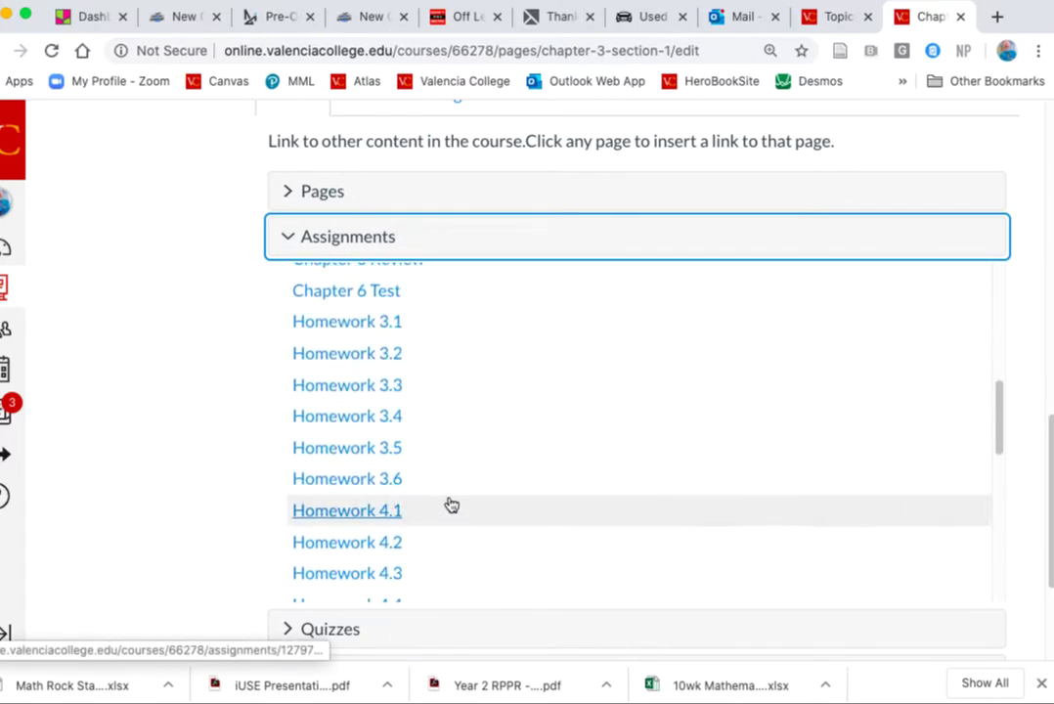
click(350, 387)
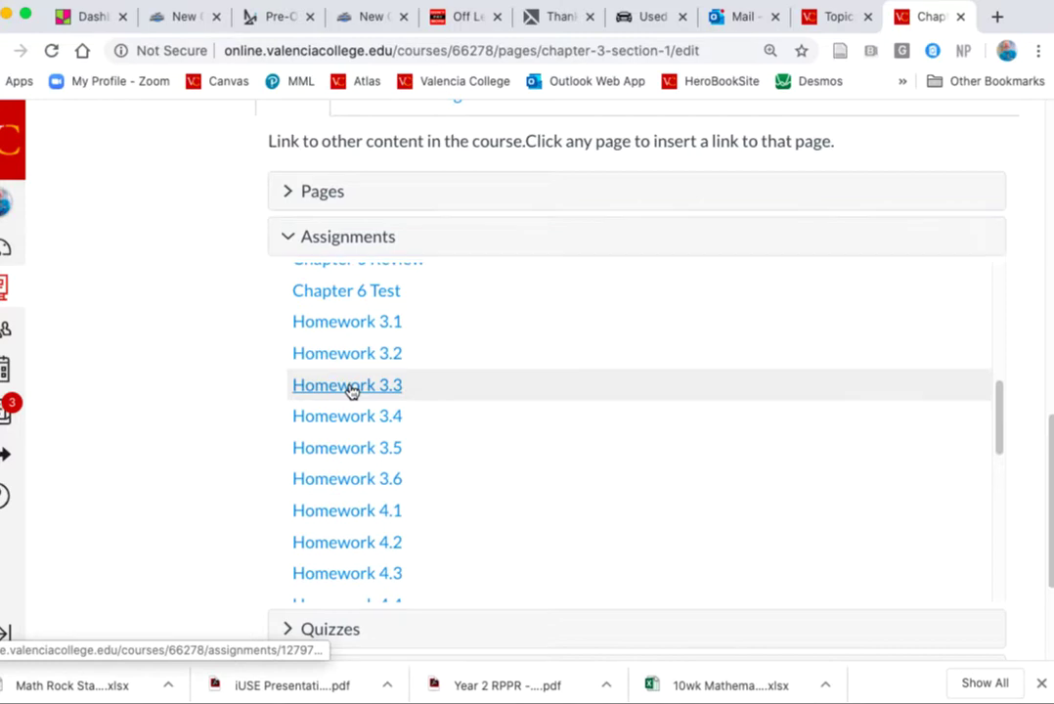
Step: Save Chapter 3 Section 1 and check the new link under Graded Assignment(s)
scroll(215, 375, up, 5)
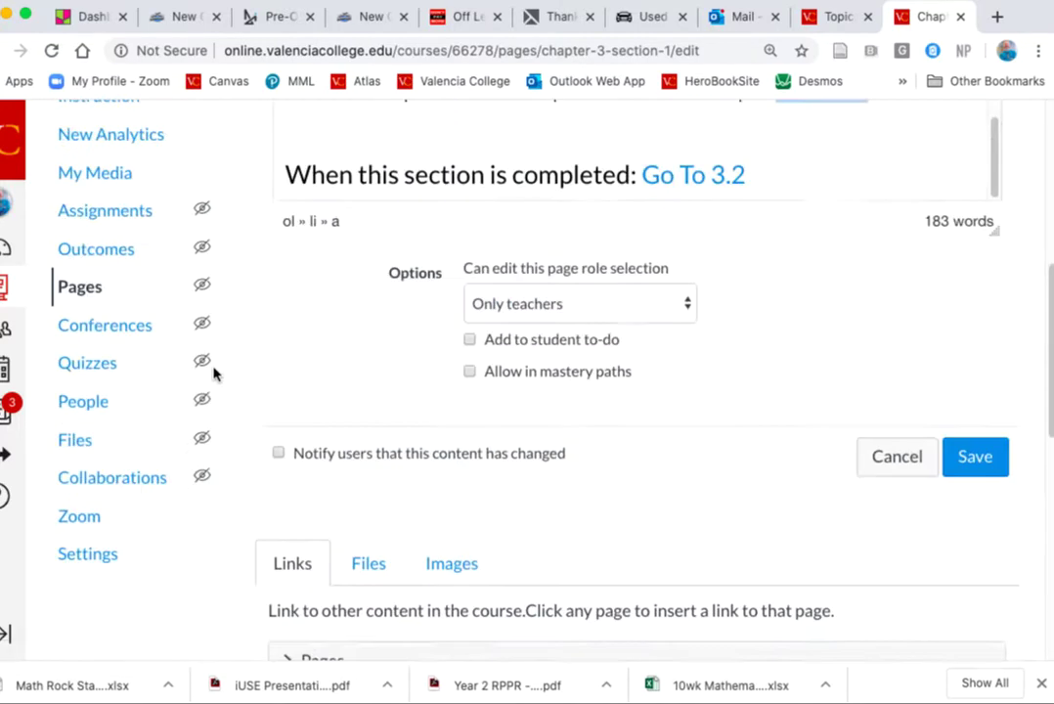
scroll(215, 374, up, 3)
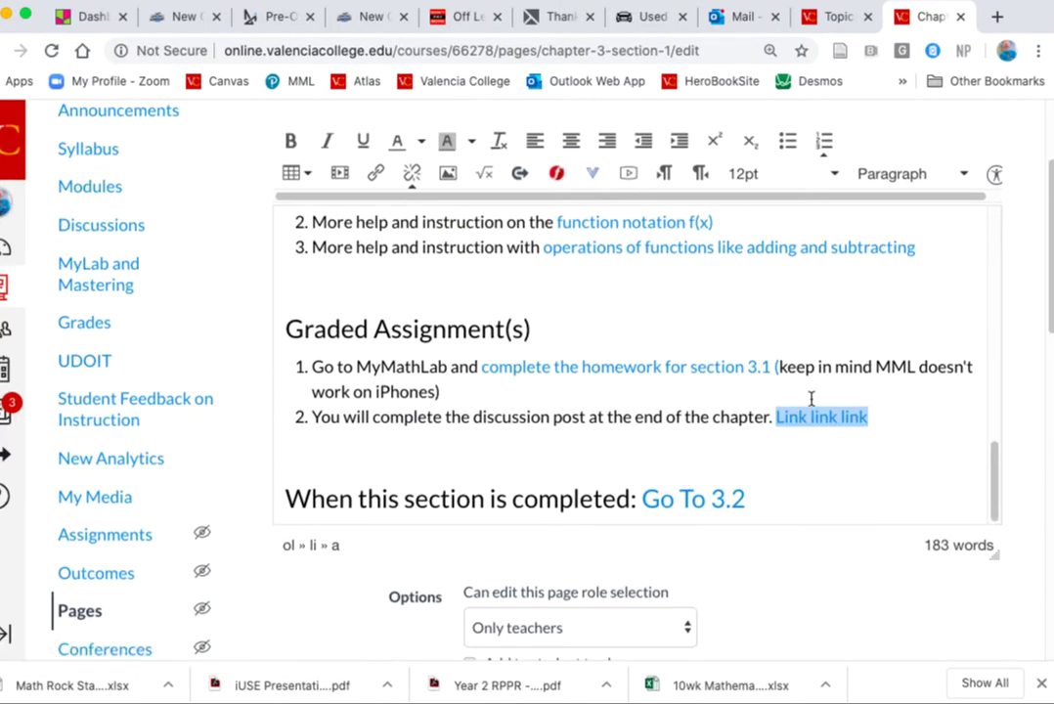
scroll(838, 417, down, 2)
scroll(838, 418, down, 1)
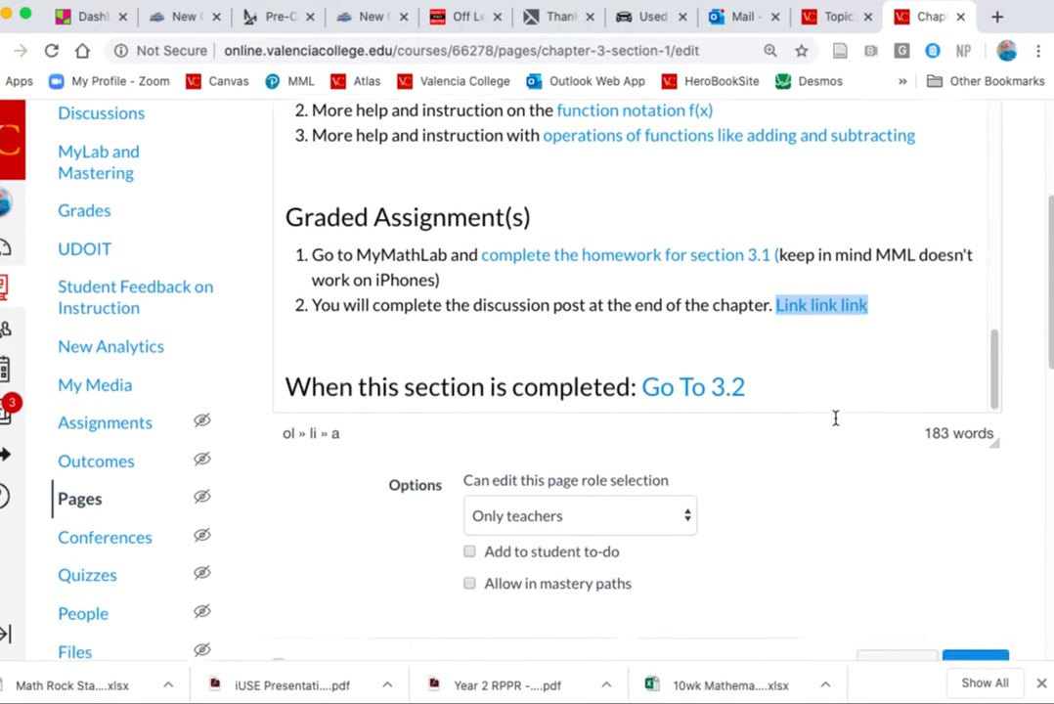
scroll(838, 418, down, 3)
click(980, 541)
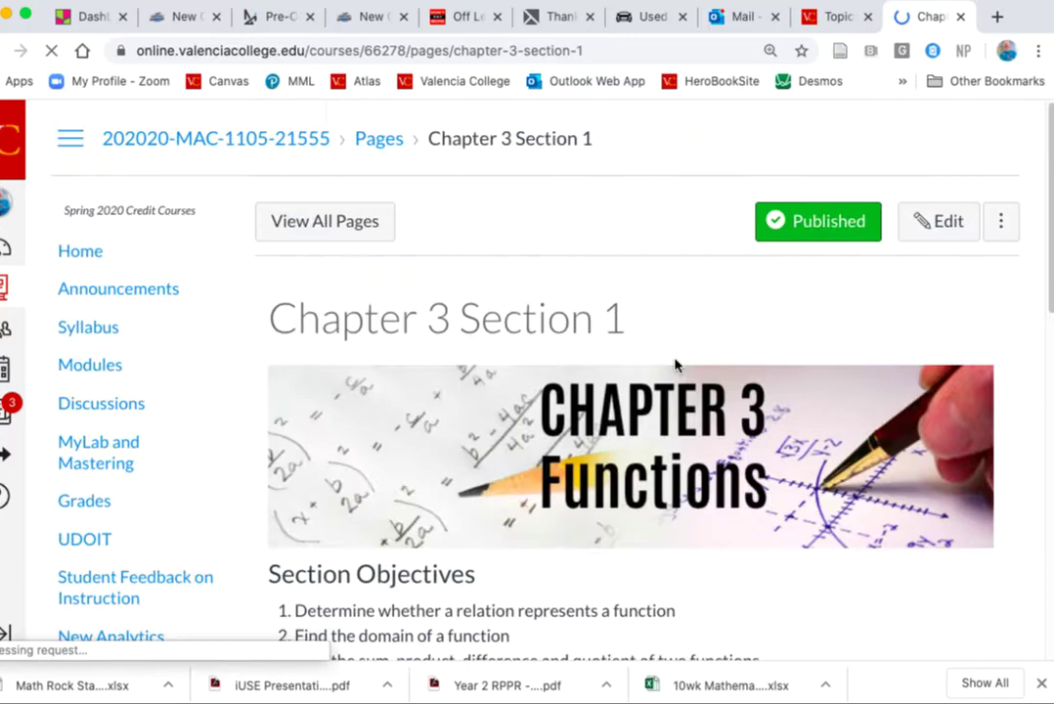
scroll(698, 391, down, 15)
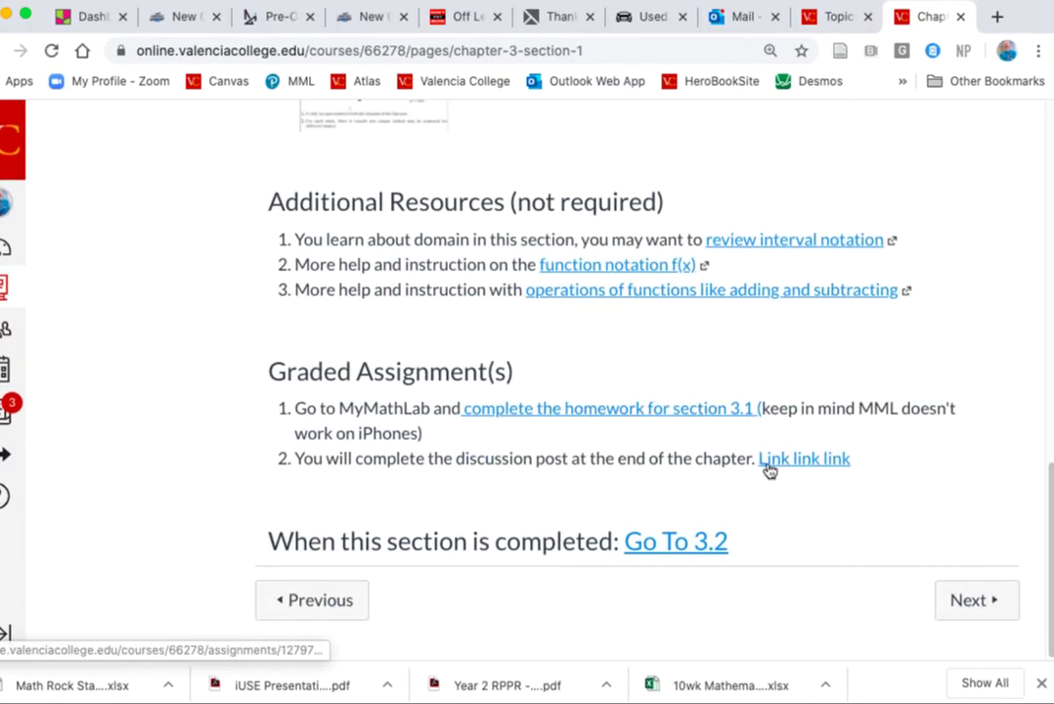
scroll(540, 365, up, 15)
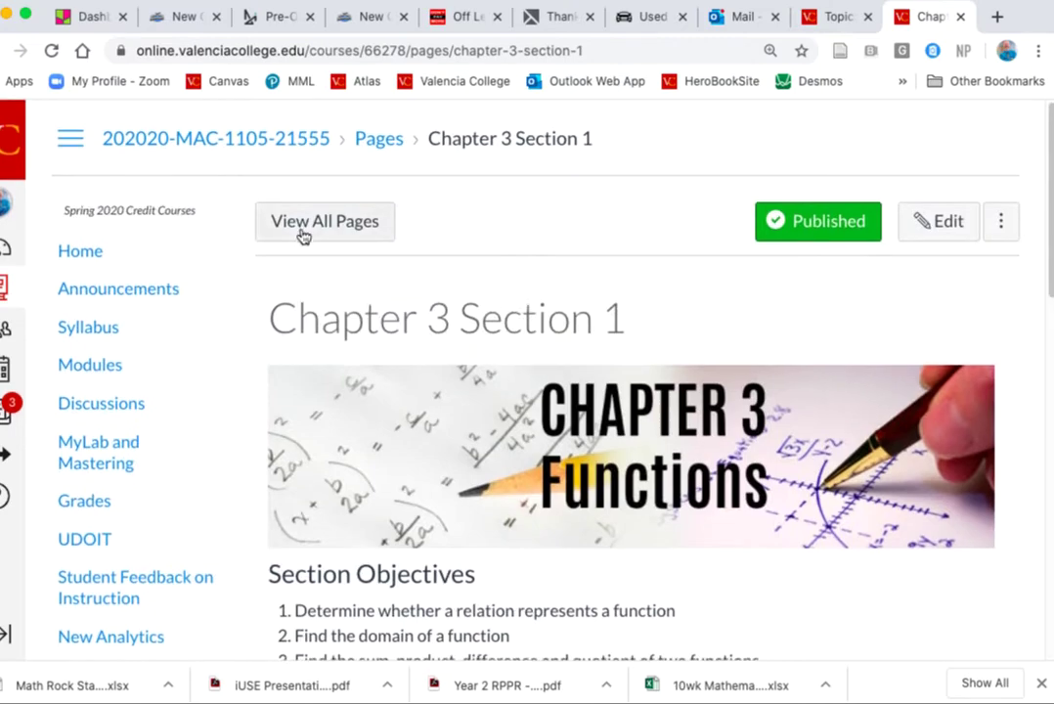
Step: Return to the Modules page with Chapter 3 Module expanded
click(86, 367)
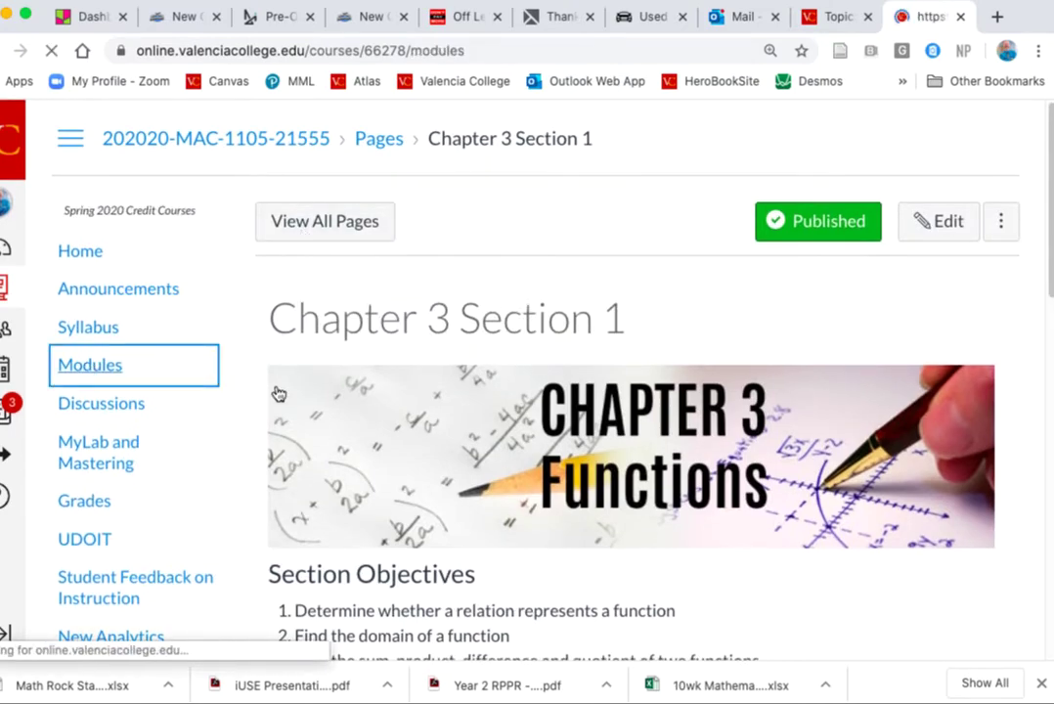
scroll(323, 382, down, 2)
scroll(350, 388, down, 3)
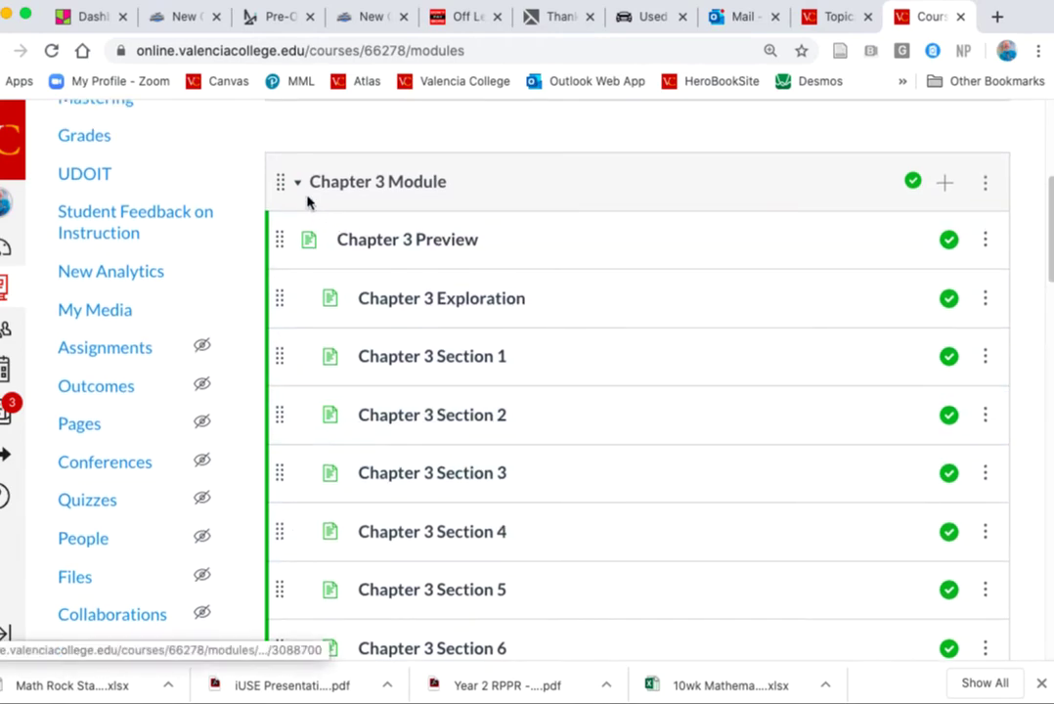
click(296, 184)
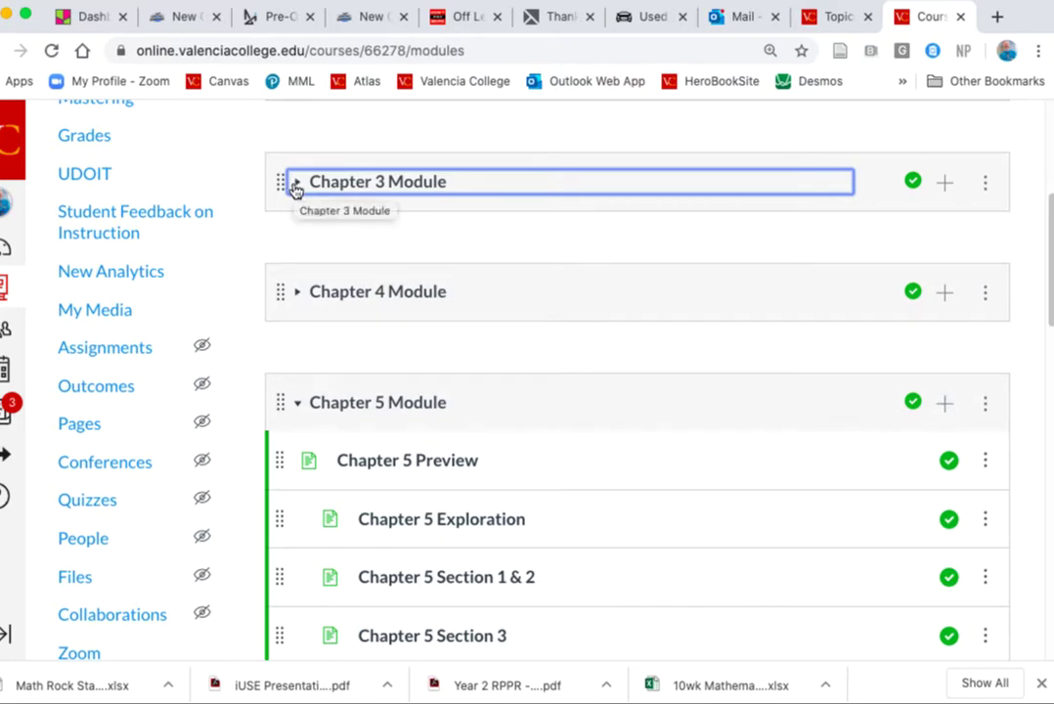
click(296, 185)
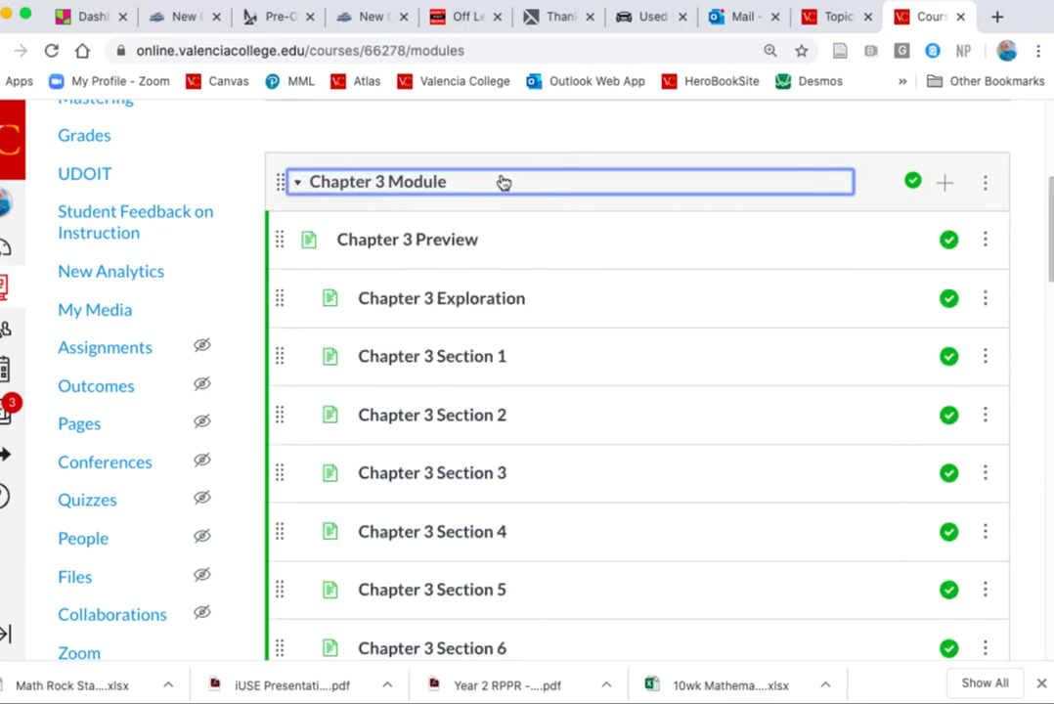
Step: Add the Homework 3.3 assignment as a new item in Chapter 3 Module
click(947, 183)
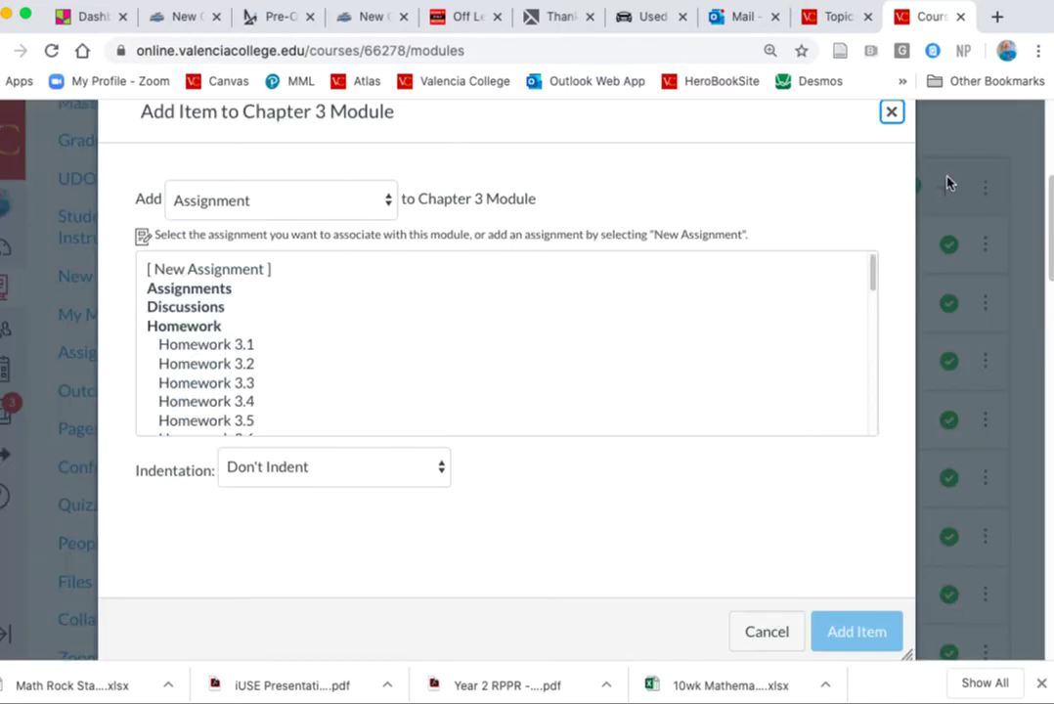
click(387, 201)
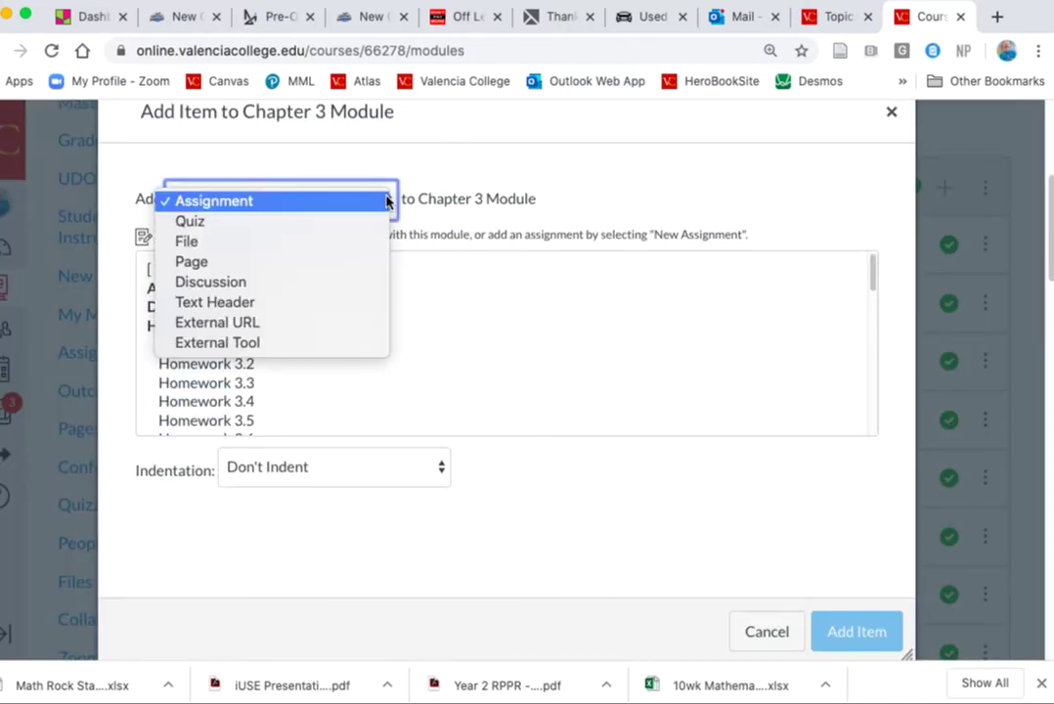
click(336, 202)
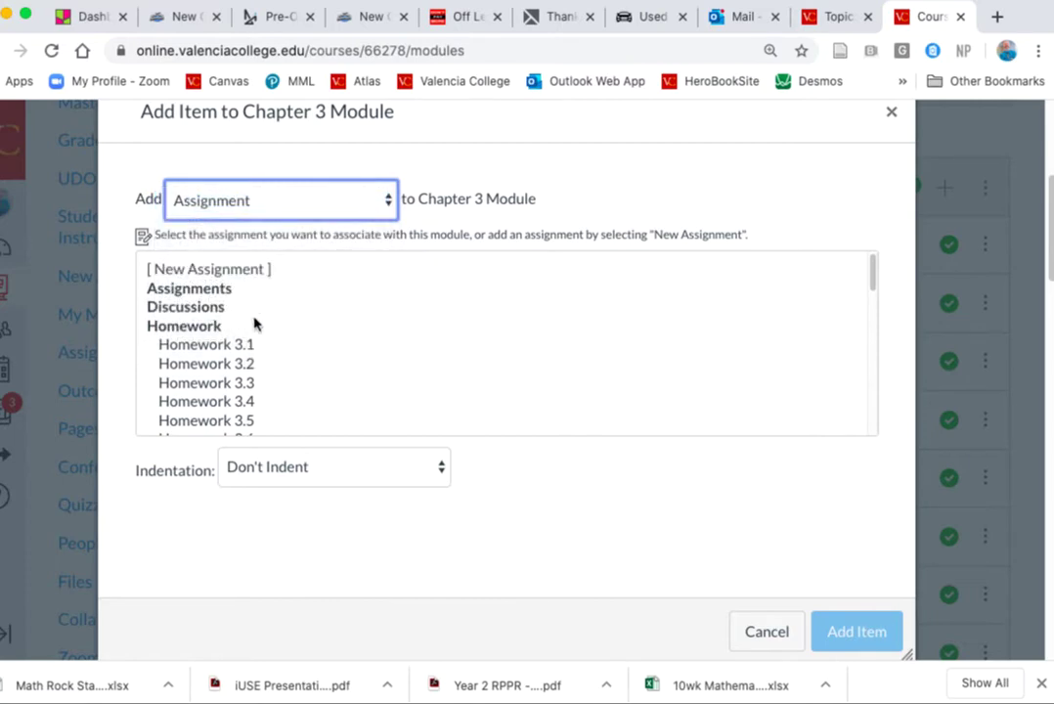
scroll(254, 322, down, 2)
scroll(254, 323, down, 1)
click(232, 316)
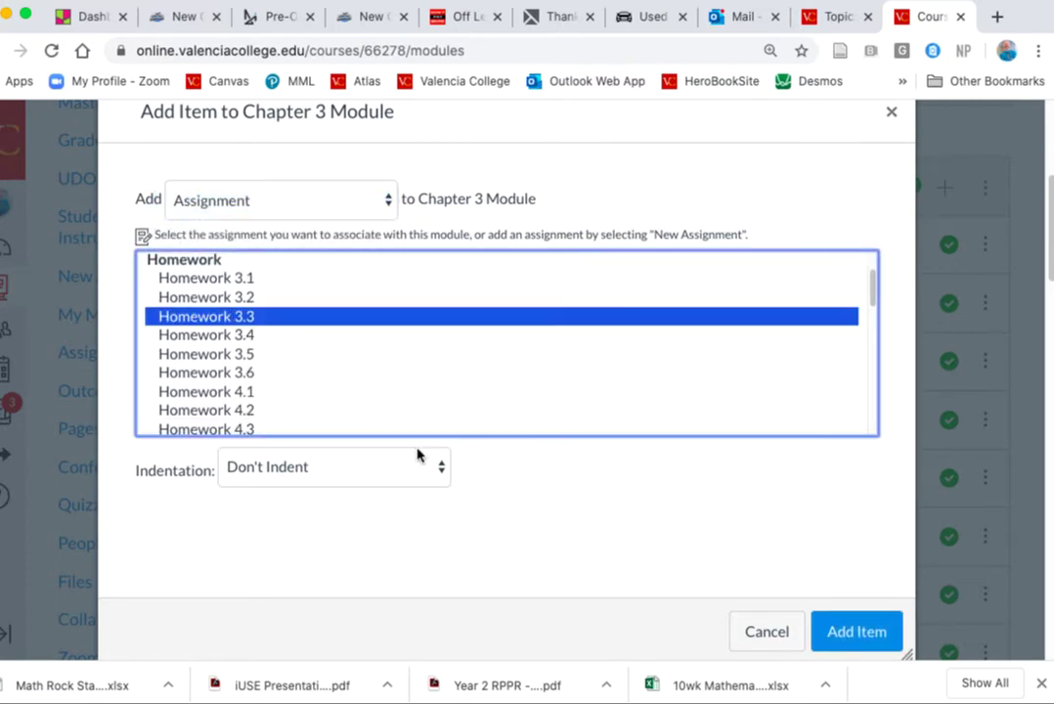
scroll(592, 502, down, 3)
click(842, 518)
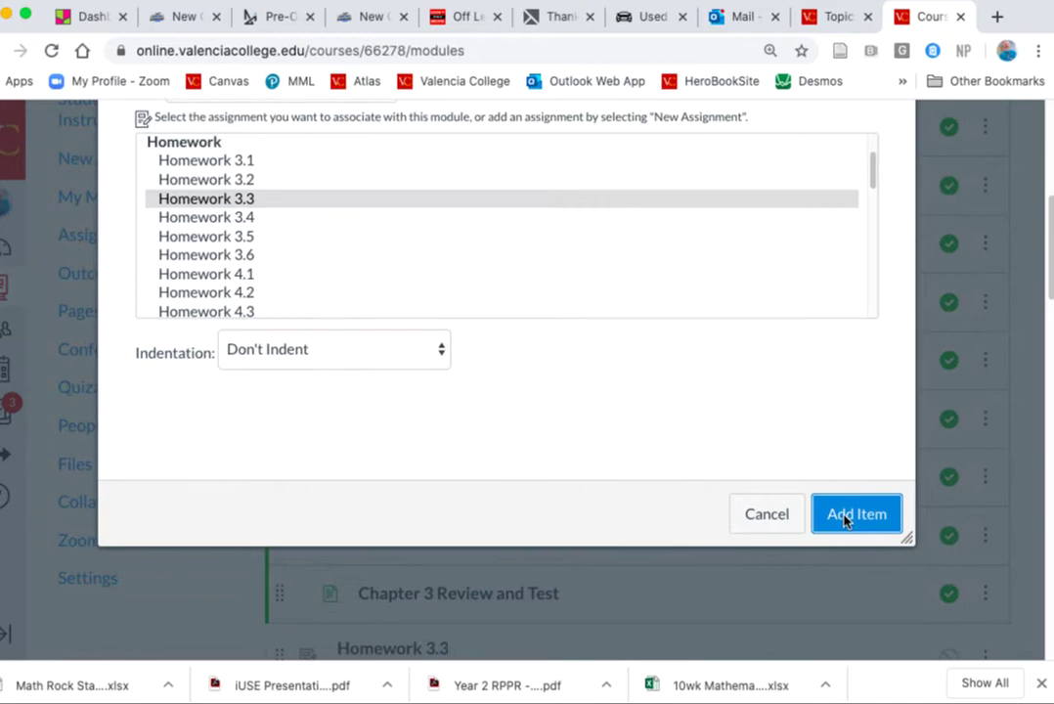
Step: Indent the Homework 3.3 module item one level
scroll(478, 461, down, 1)
scroll(477, 460, down, 2)
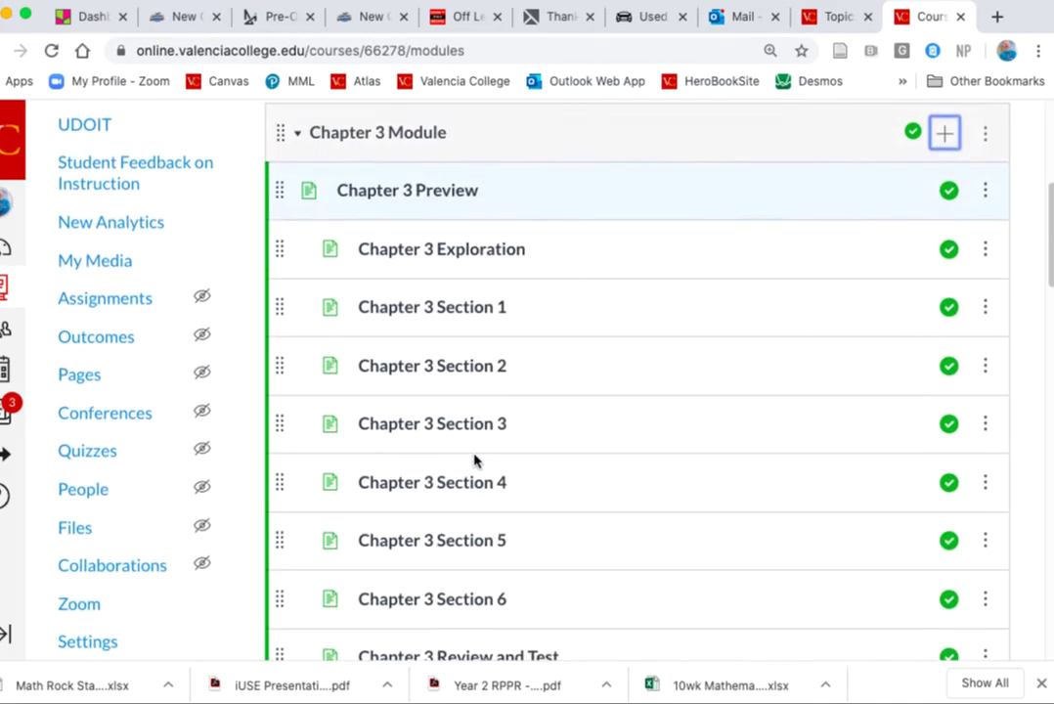
scroll(477, 460, down, 2)
scroll(476, 460, down, 1)
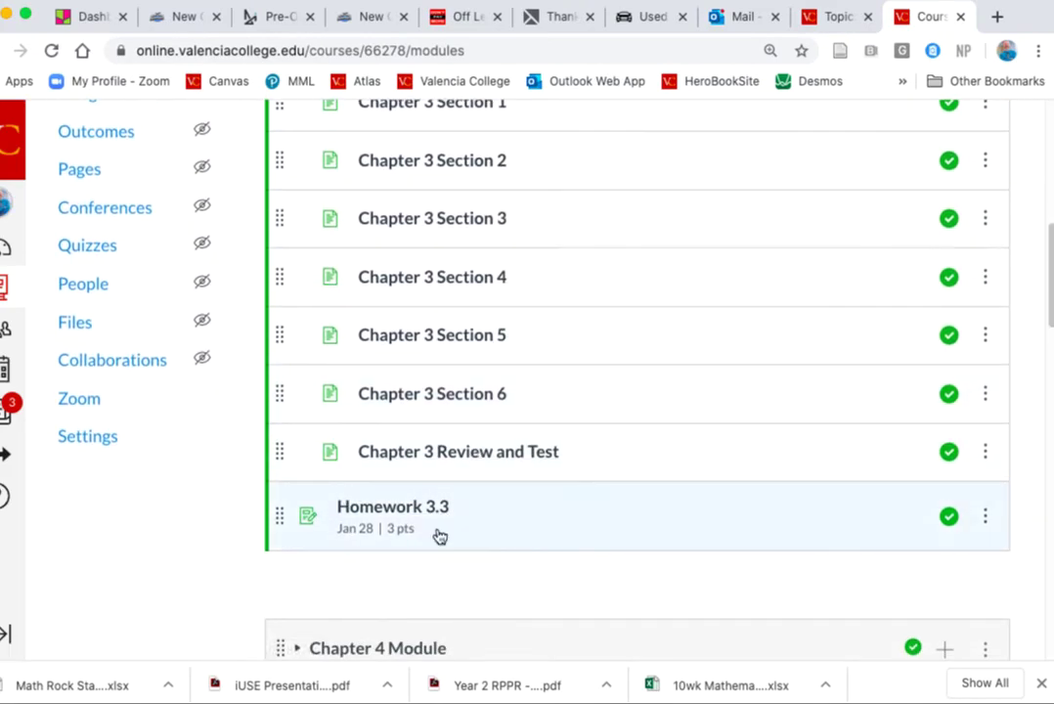
scroll(466, 518, up, 1)
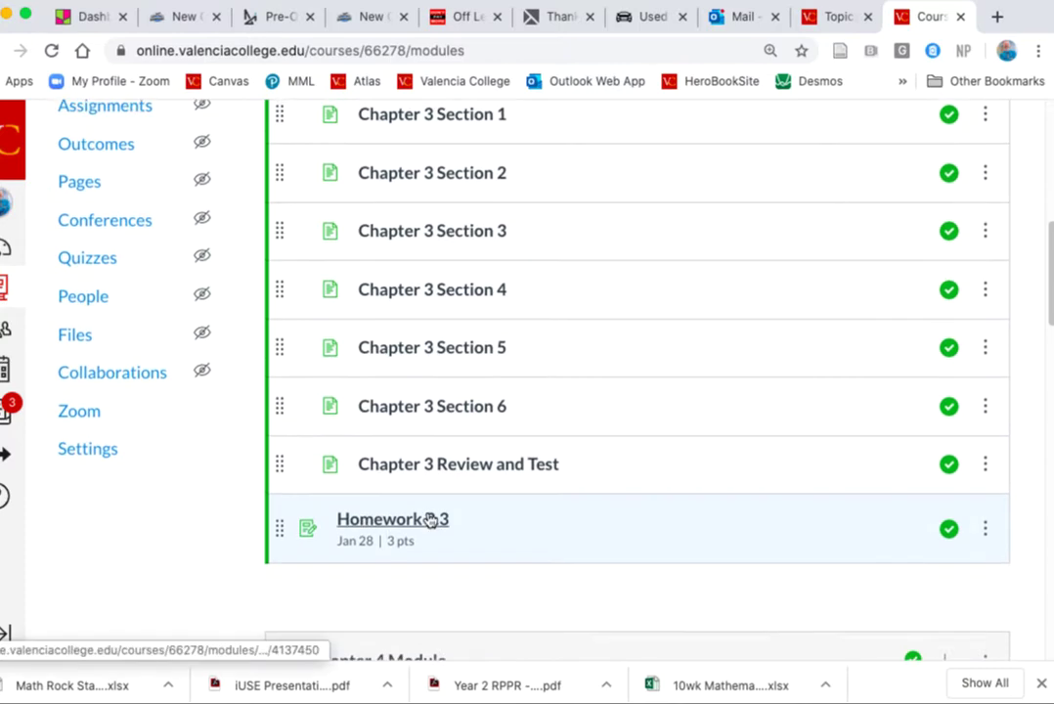
scroll(430, 519, up, 2)
scroll(431, 518, down, 1)
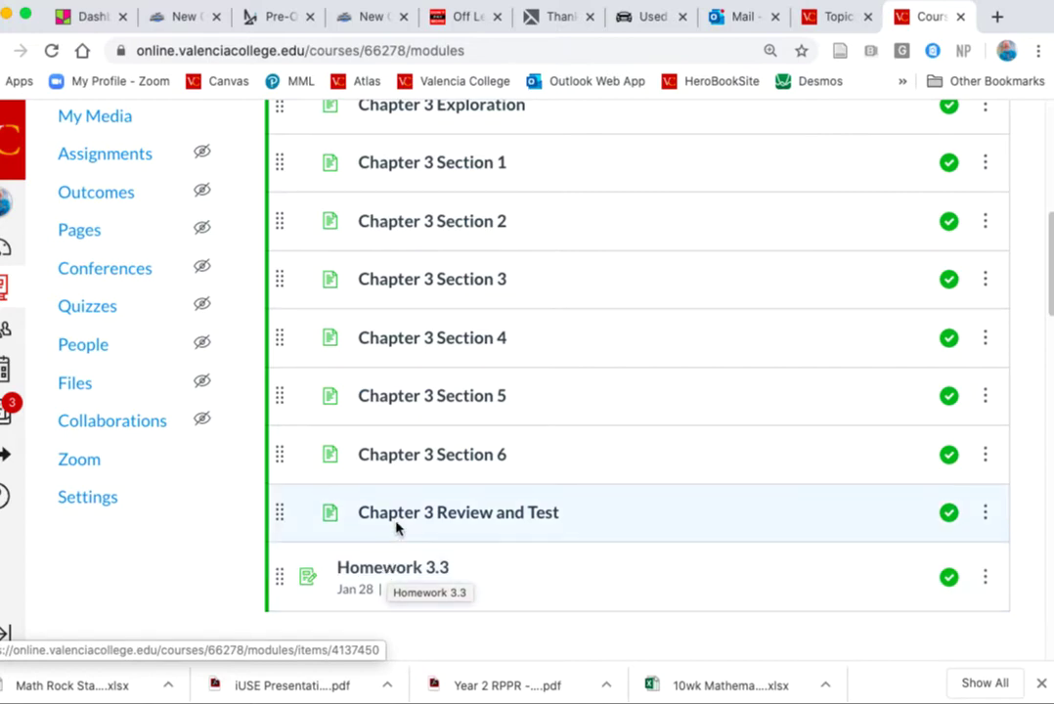
scroll(400, 529, up, 1)
scroll(400, 530, up, 2)
scroll(397, 527, down, 1)
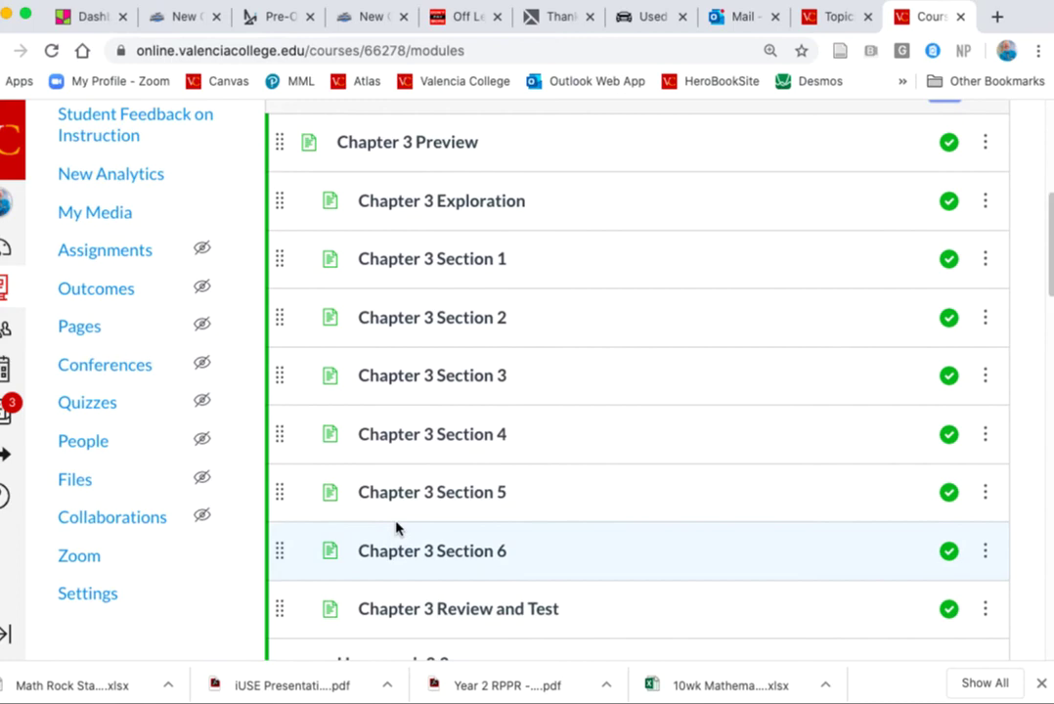
scroll(440, 393, down, 1)
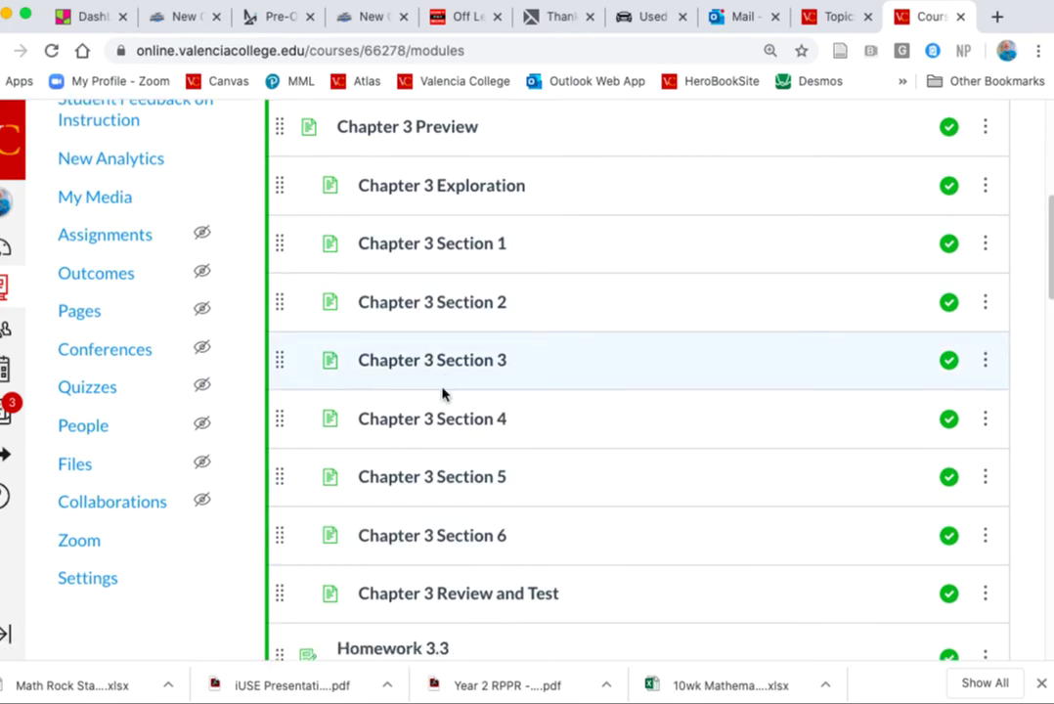
scroll(421, 446, down, 2)
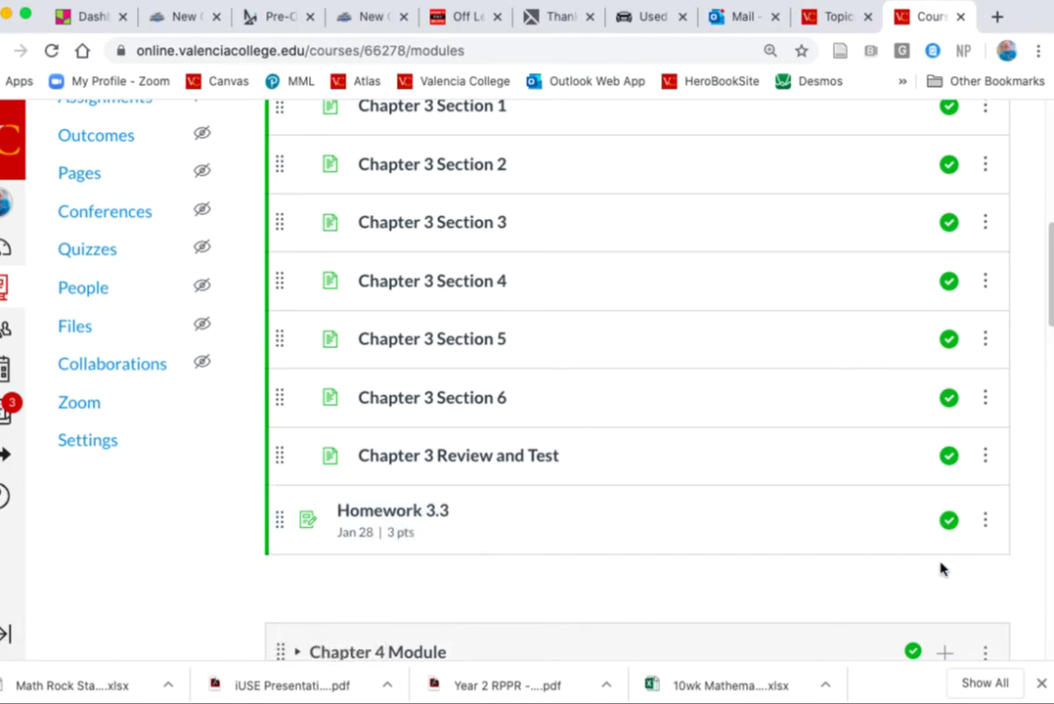
click(986, 522)
scroll(958, 521, down, 1)
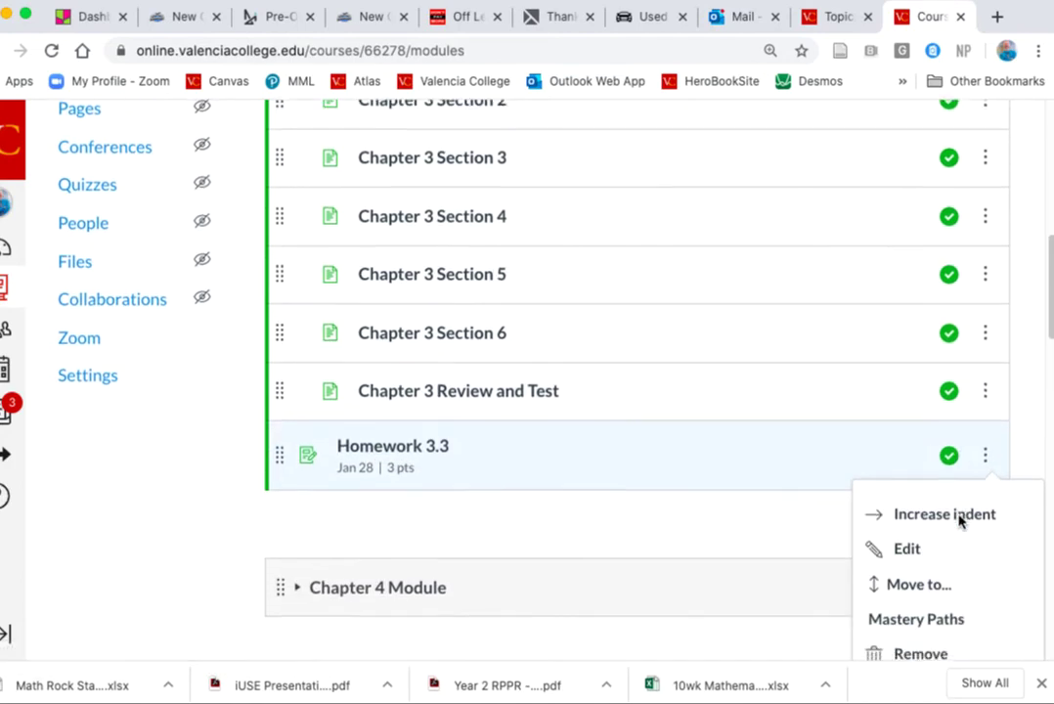
click(929, 516)
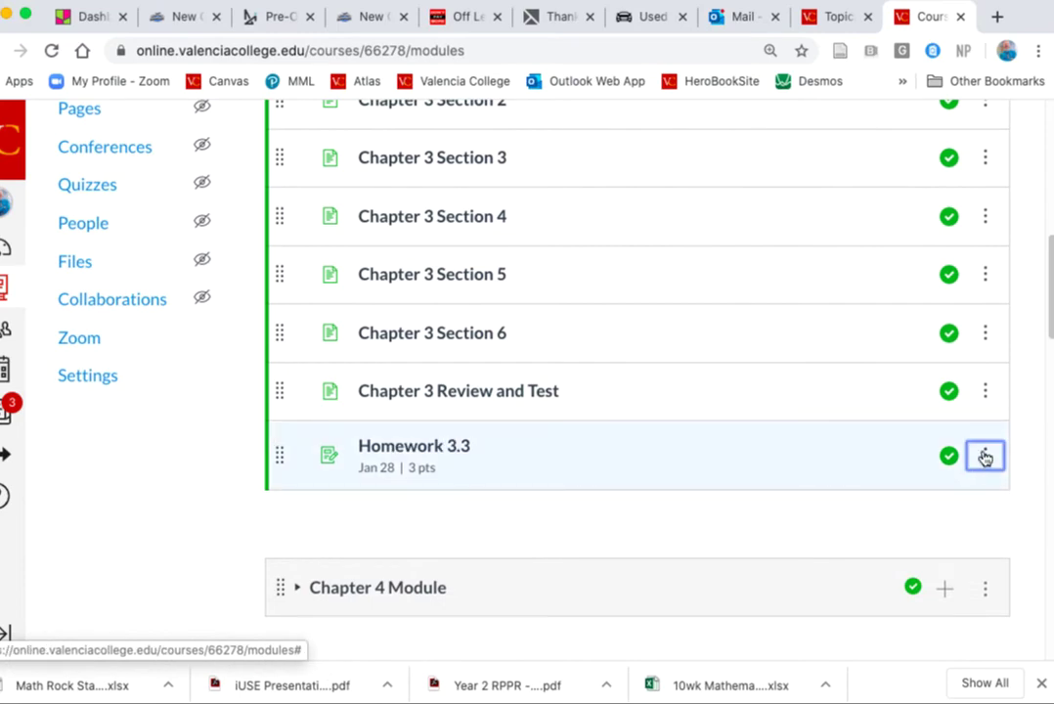
Step: Indent Homework 3.3 a second level and return to the top of Modules
click(986, 456)
click(908, 548)
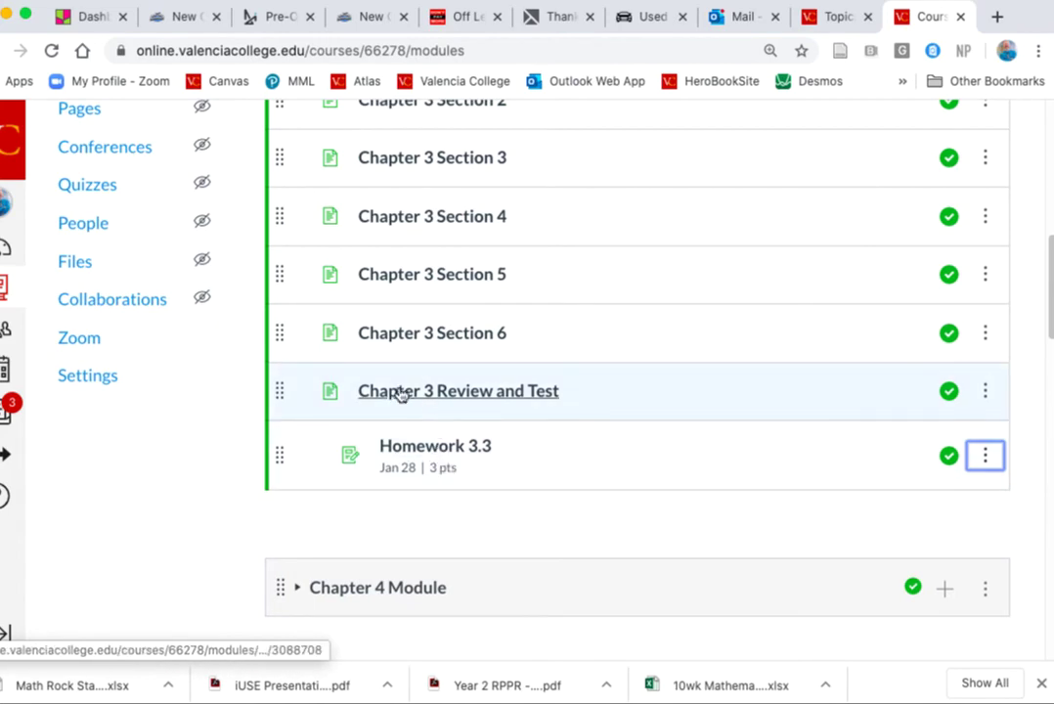
scroll(601, 417, up, 5)
scroll(601, 416, up, 3)
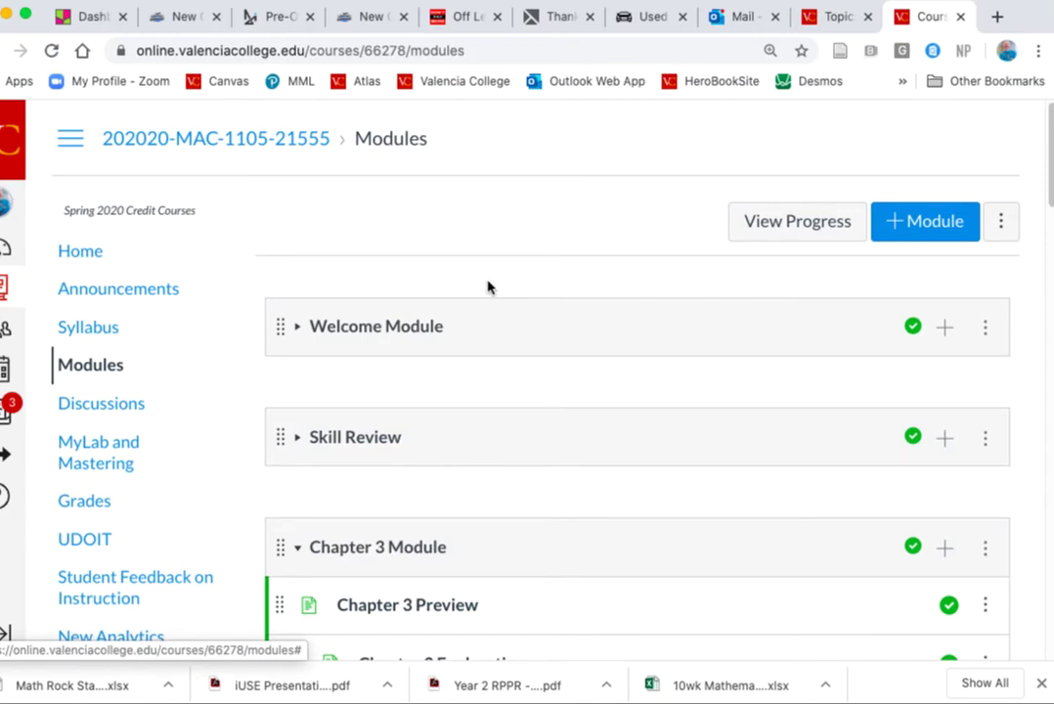
Step: Open the course's MyLab and Mastering tool page for the College Algebra textbook
scroll(219, 387, down, 1)
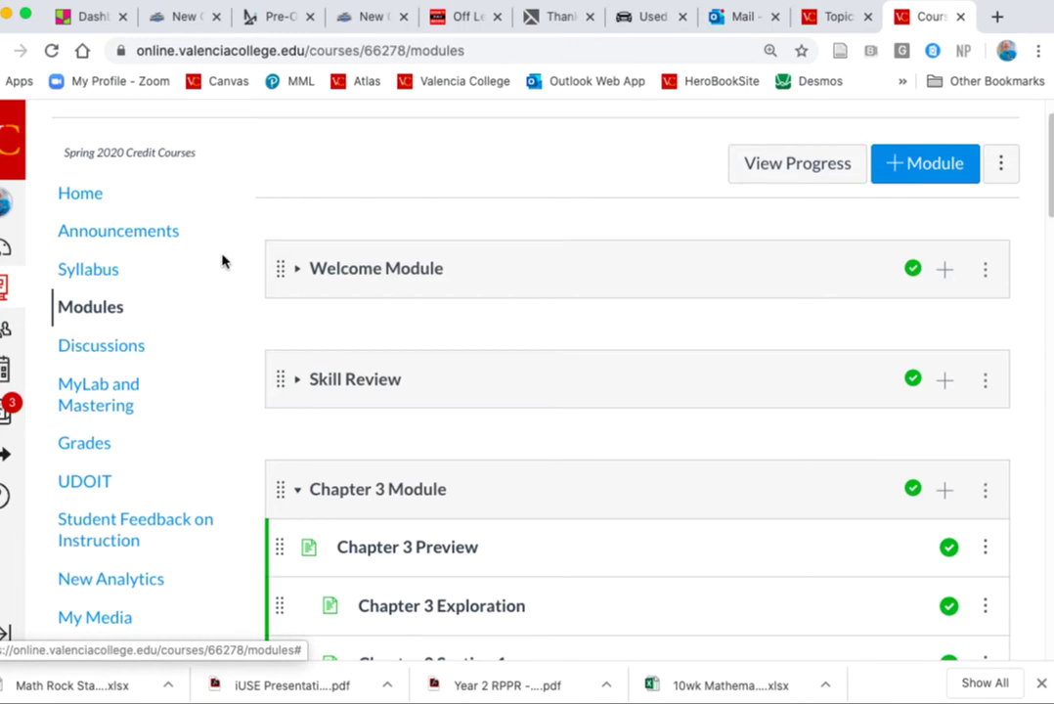
scroll(222, 261, down, 1)
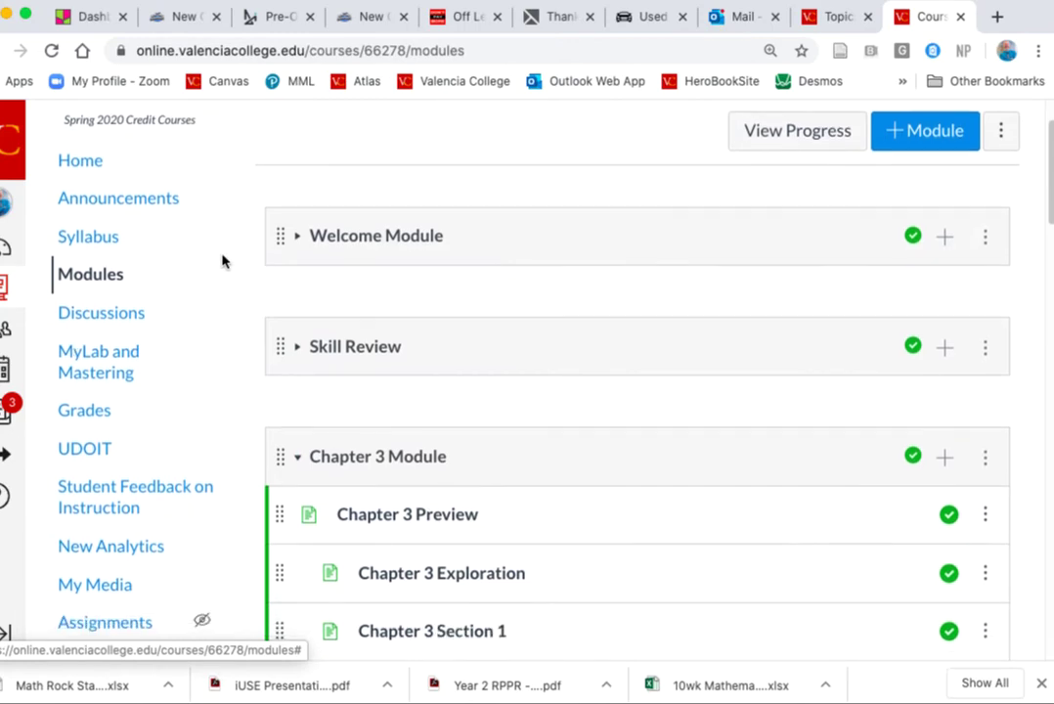
click(98, 362)
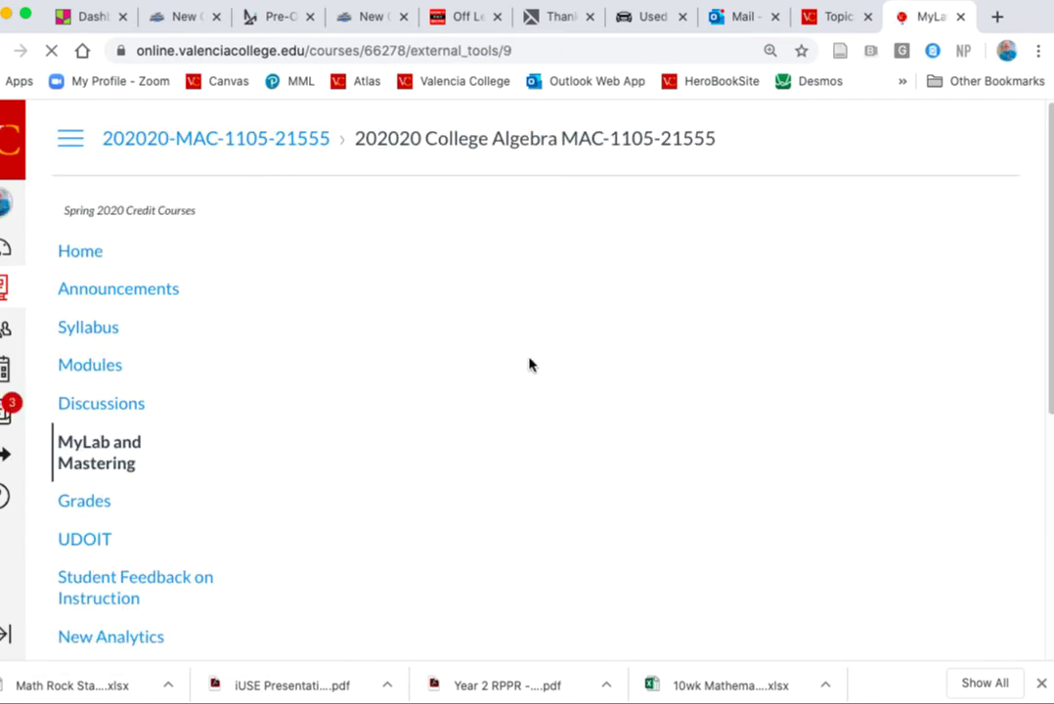
scroll(529, 365, down, 3)
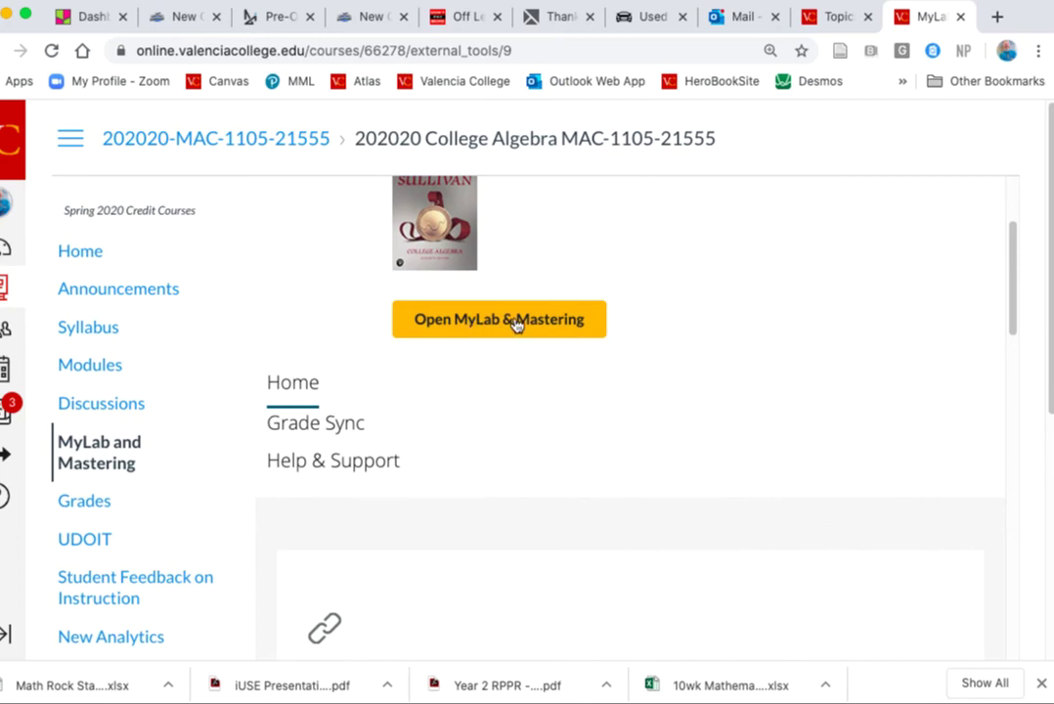
Step: Launch MyLab Math to the MAC1105-Spring2020-CRN21555-Online Instructor Home in a new tab
click(497, 331)
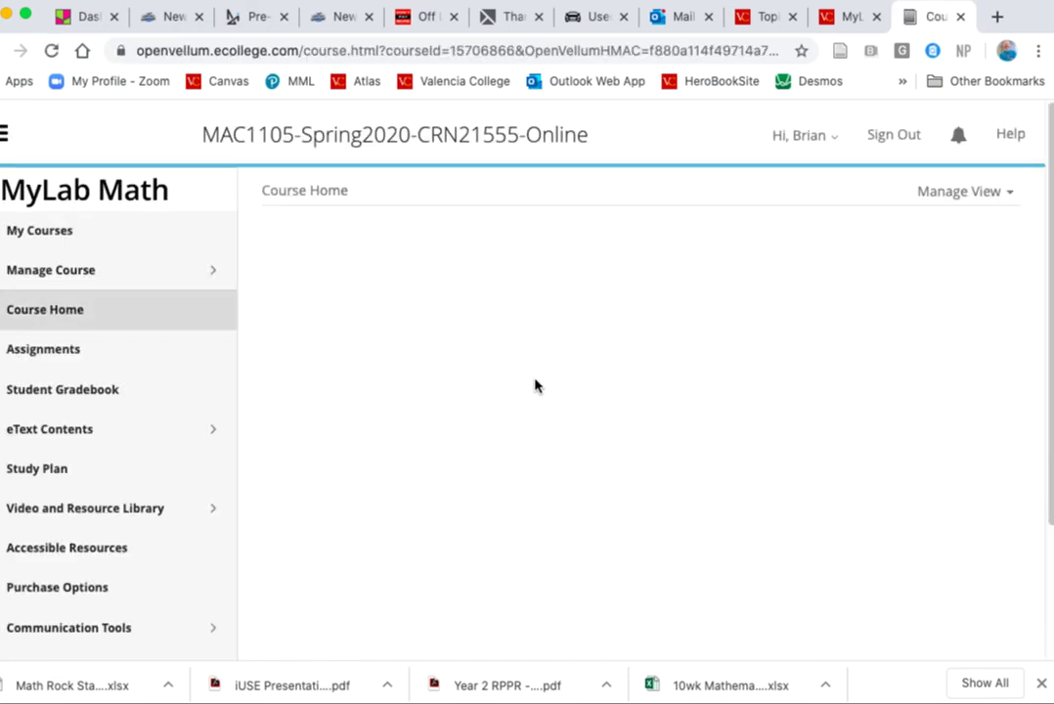
scroll(185, 329, down, 1)
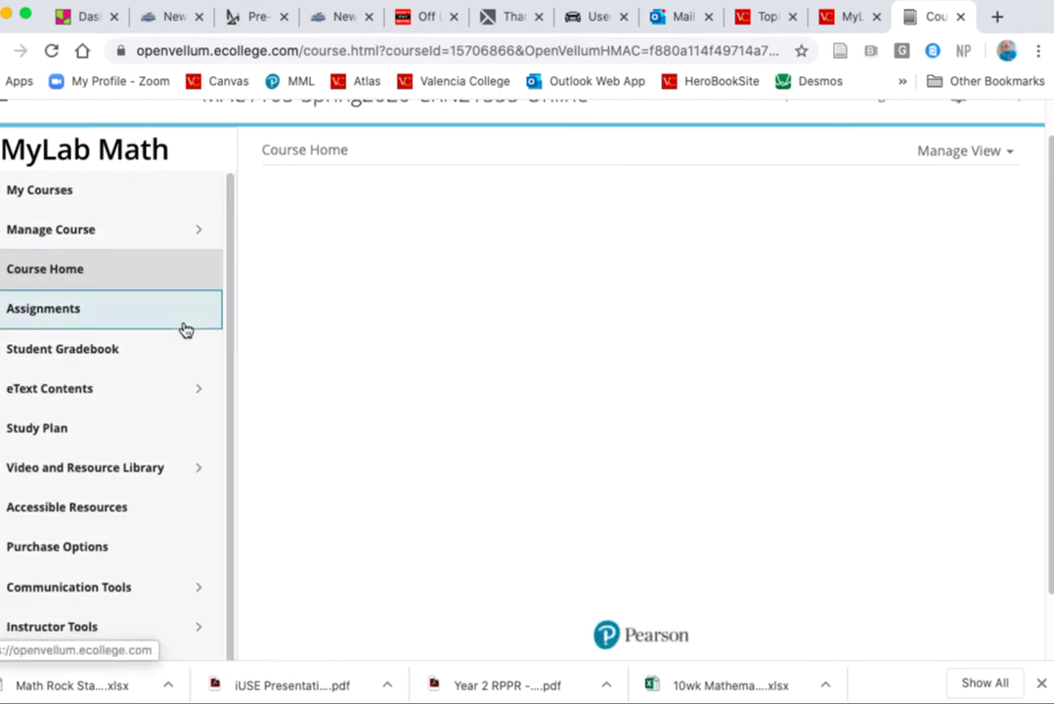
scroll(78, 306, up, 1)
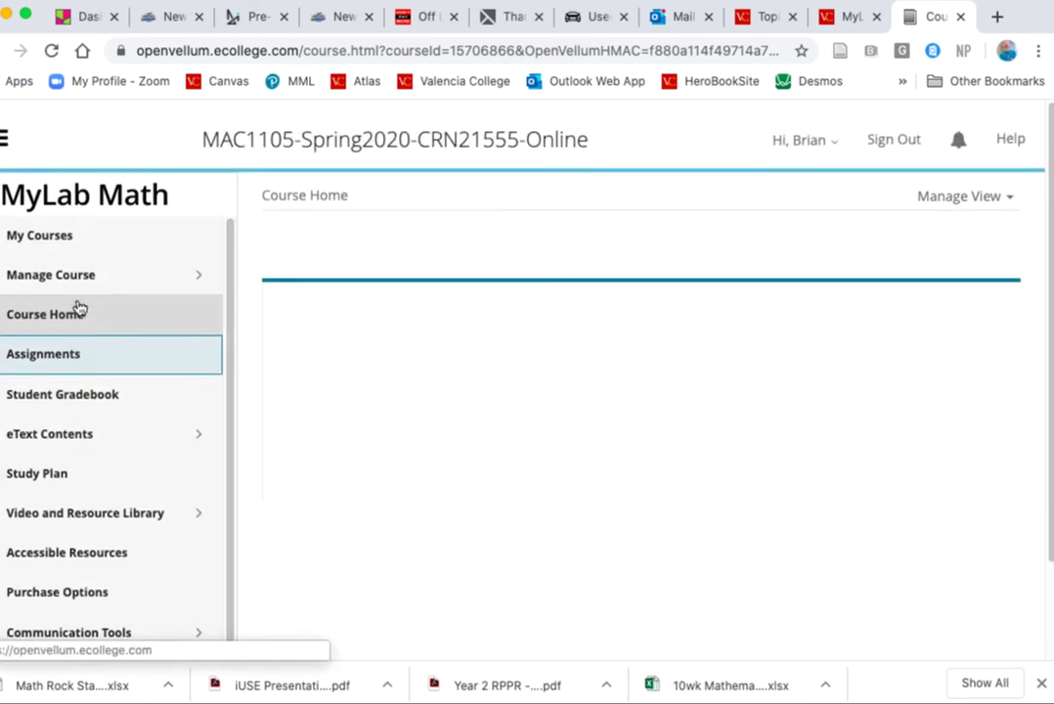